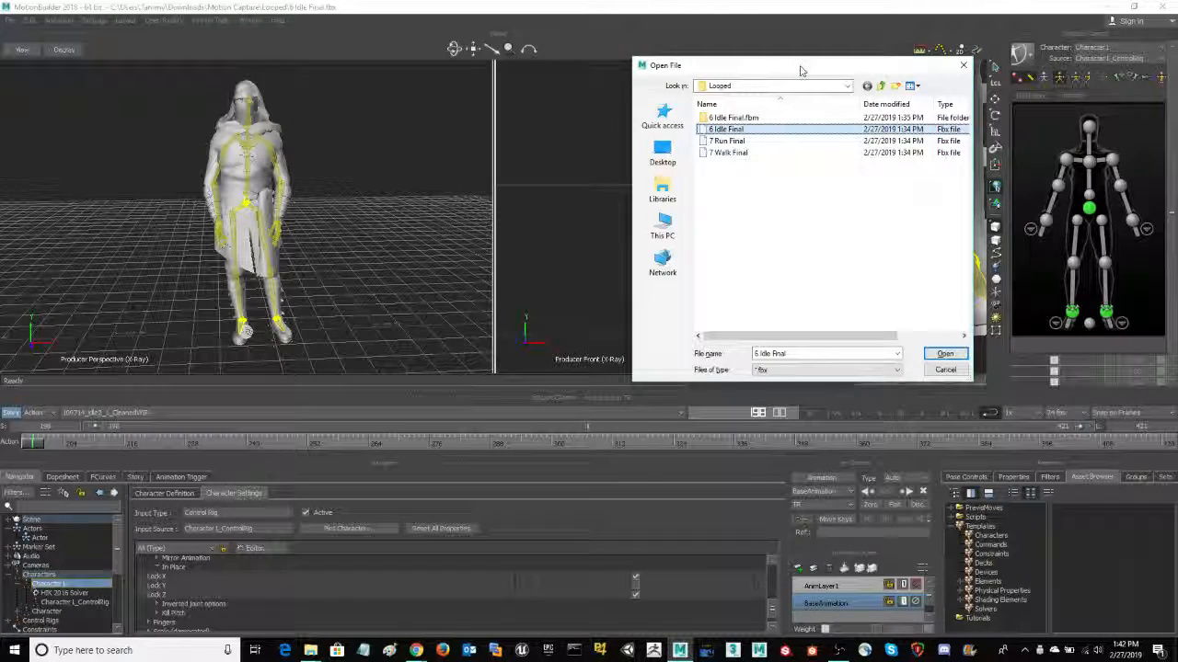
Step: Open the 6 Idle Final file from the Looped folder without saving the current scene, keeping the default open options
{"action": "left_click_drag", "start_coordinate": [796, 69], "coordinate": [757, 71]}
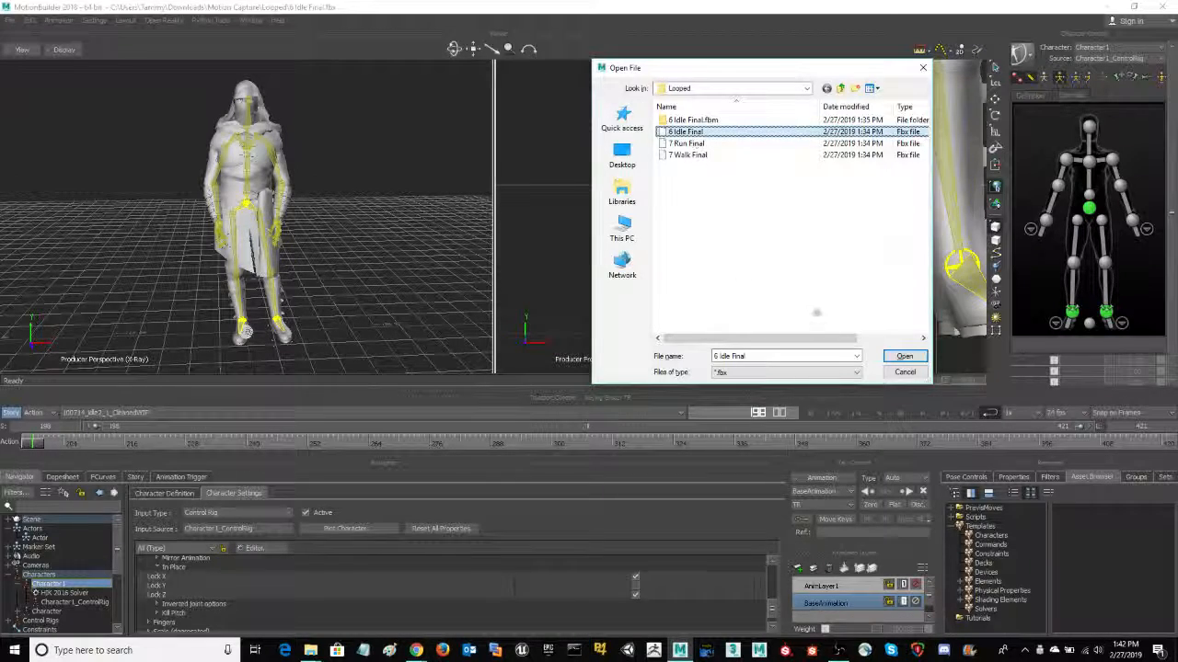
{"action": "left_click", "coordinate": [904, 356]}
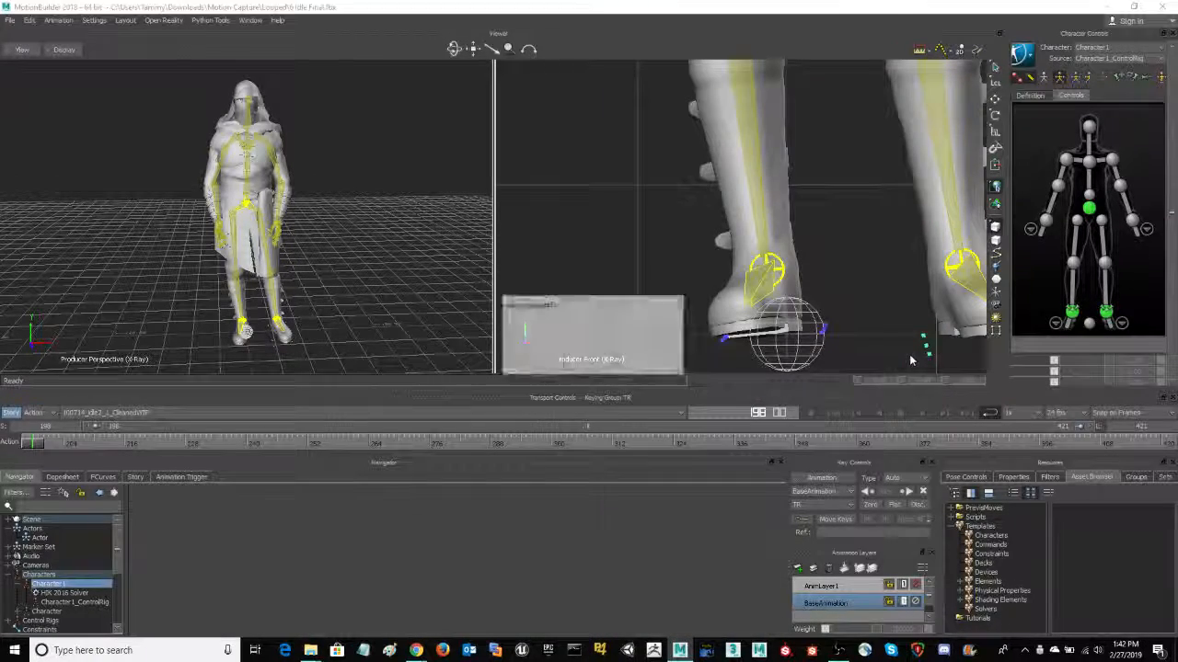
{"action": "left_click", "coordinate": [594, 361]}
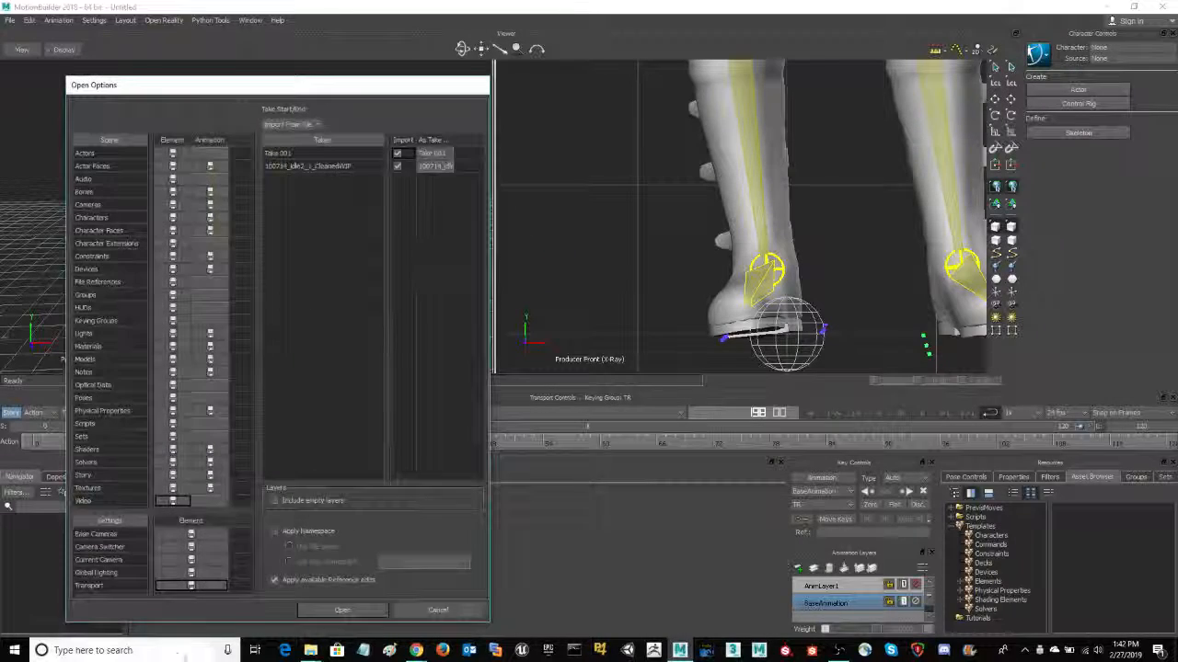
{"action": "left_click", "coordinate": [341, 610]}
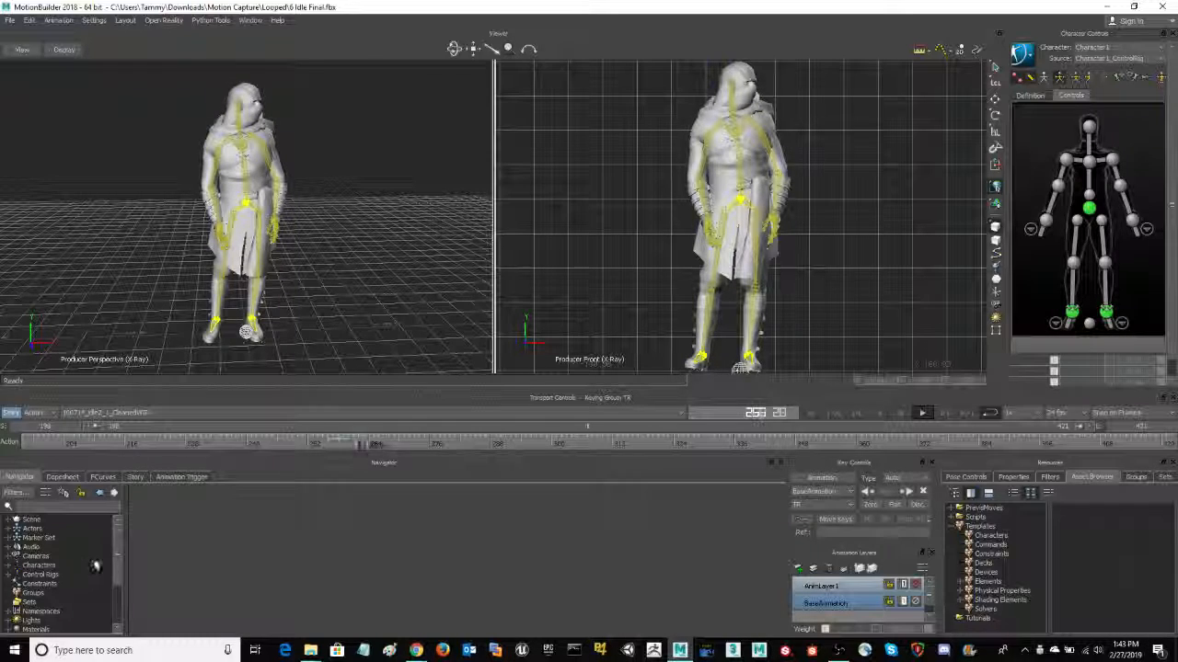
Step: Open the settings of Character1 and examine its In Place options Lock X, Lock Y and Lock Z
{"action": "left_click", "coordinate": [19, 565]}
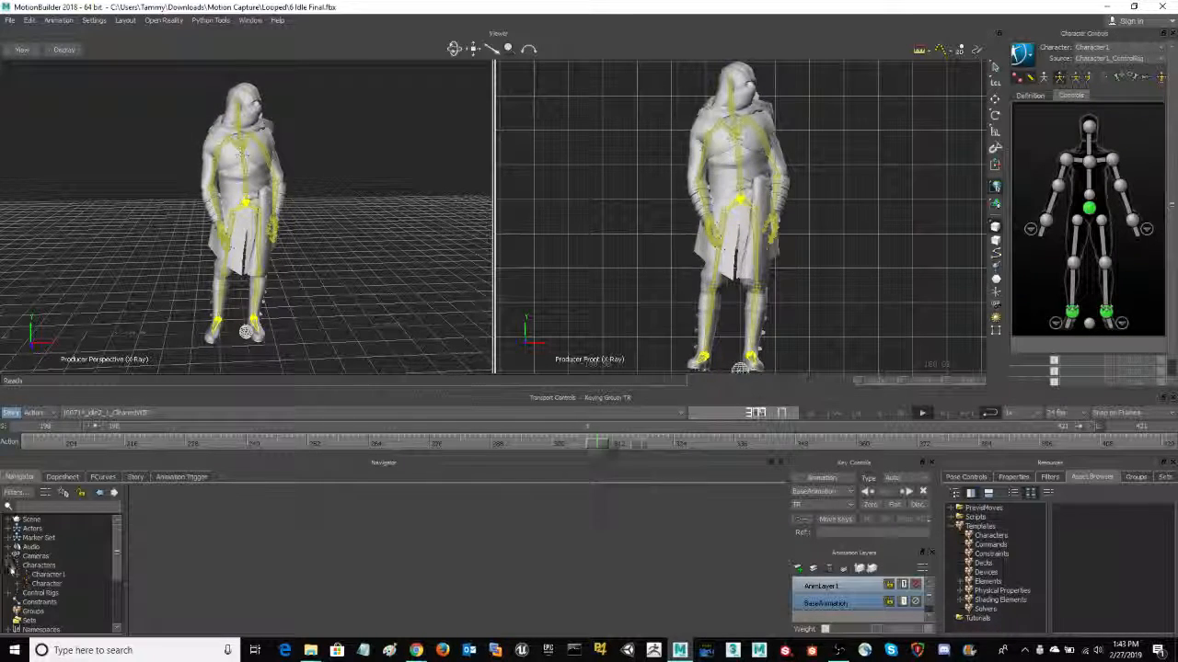
{"action": "double_click", "coordinate": [52, 575]}
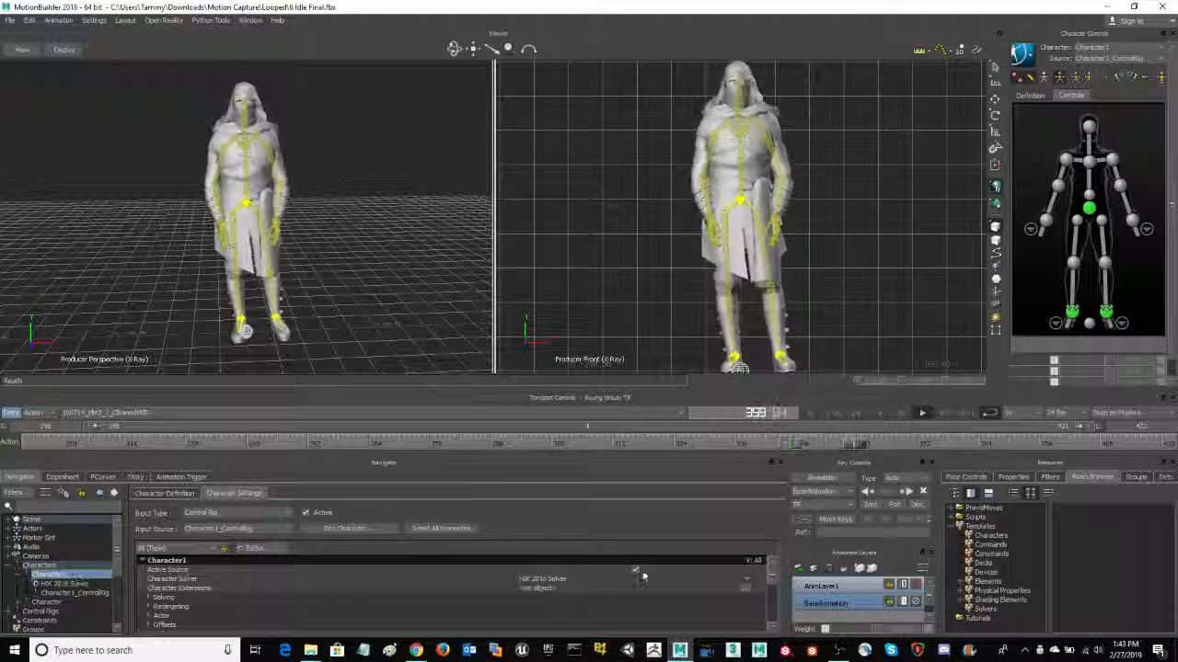
{"action": "scroll", "coordinate": [212, 602], "scroll_direction": "down", "scroll_amount": 5}
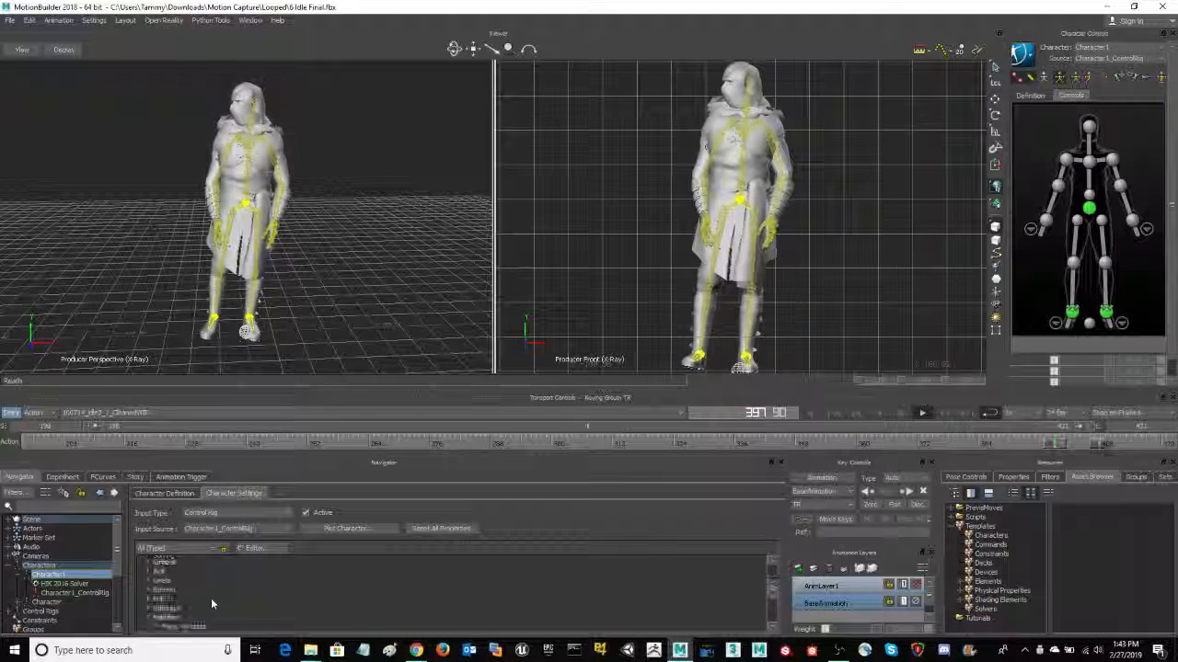
{"action": "scroll", "coordinate": [210, 598], "scroll_direction": "down", "scroll_amount": 2}
{"action": "scroll", "coordinate": [210, 598], "scroll_direction": "down", "scroll_amount": 2}
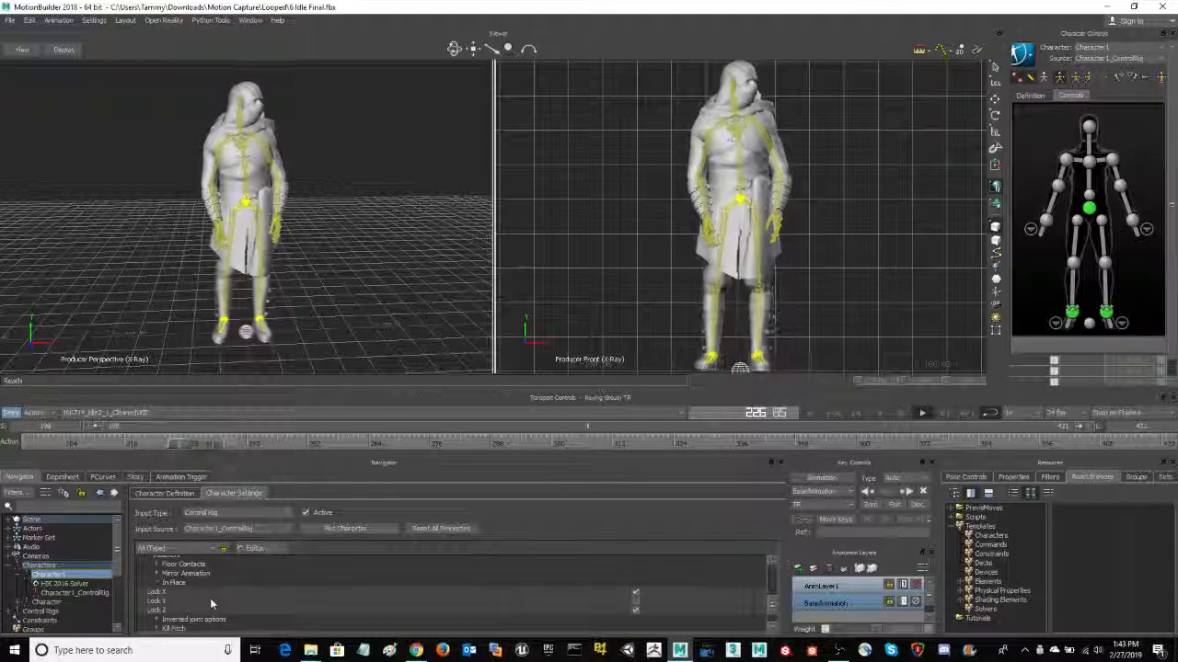
{"action": "scroll", "coordinate": [210, 598], "scroll_direction": "up", "scroll_amount": 1}
{"action": "scroll", "coordinate": [228, 586], "scroll_direction": "down", "scroll_amount": 1}
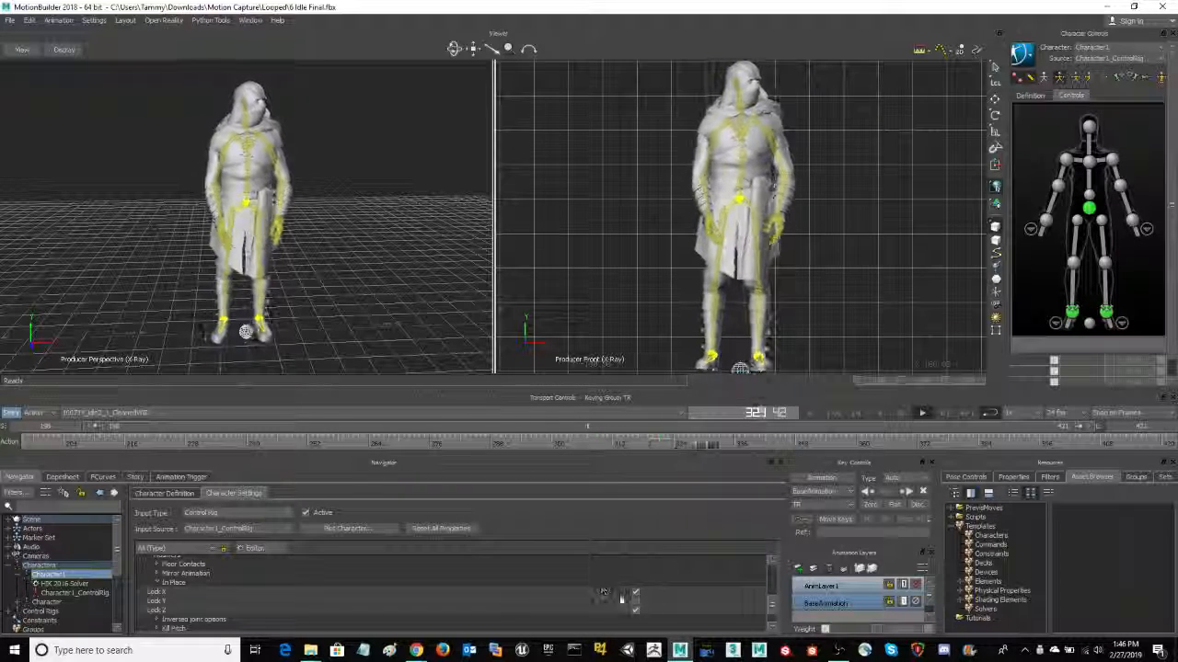
Step: Select the AnimLayer1 animation layer and inspect the character's feet up close in the front view during playback
{"action": "left_click", "coordinate": [863, 587]}
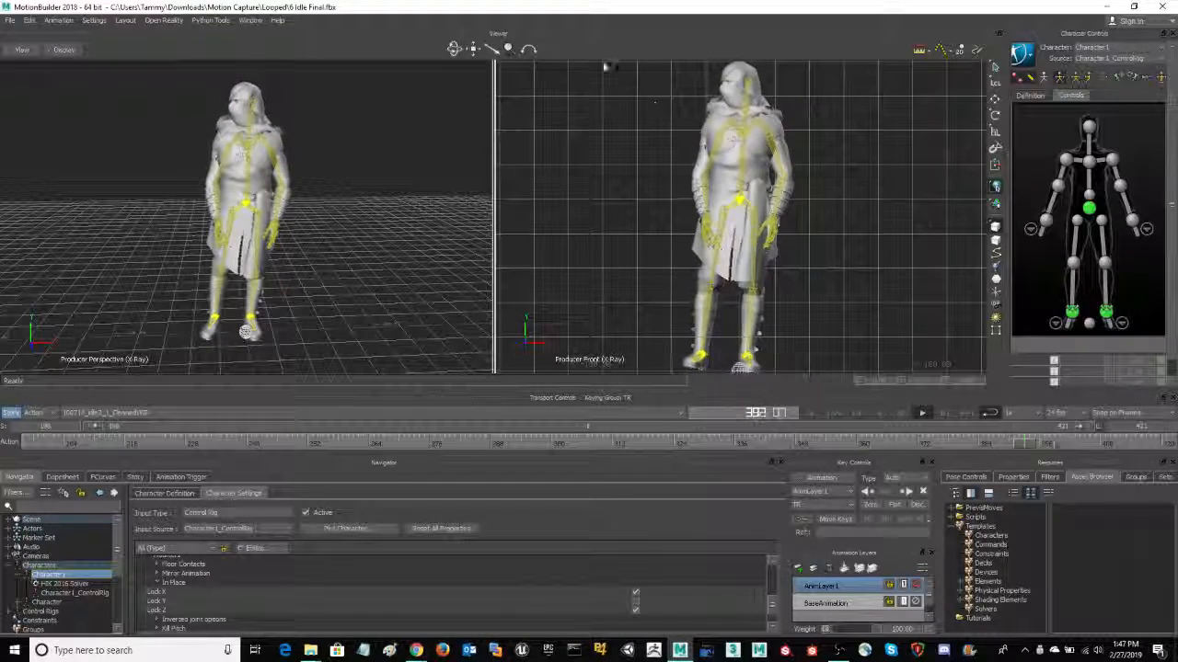
{"action": "left_click_drag", "start_coordinate": [509, 51], "coordinate": [473, 48]}
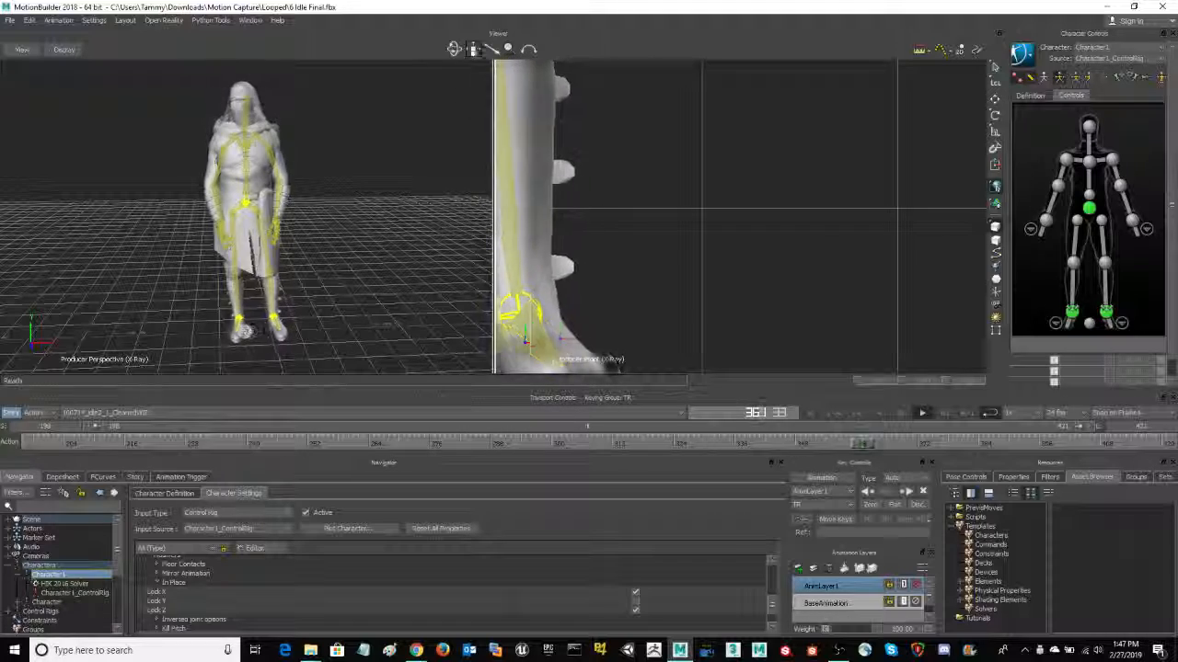
{"action": "left_click_drag", "start_coordinate": [473, 49], "coordinate": [472, 48]}
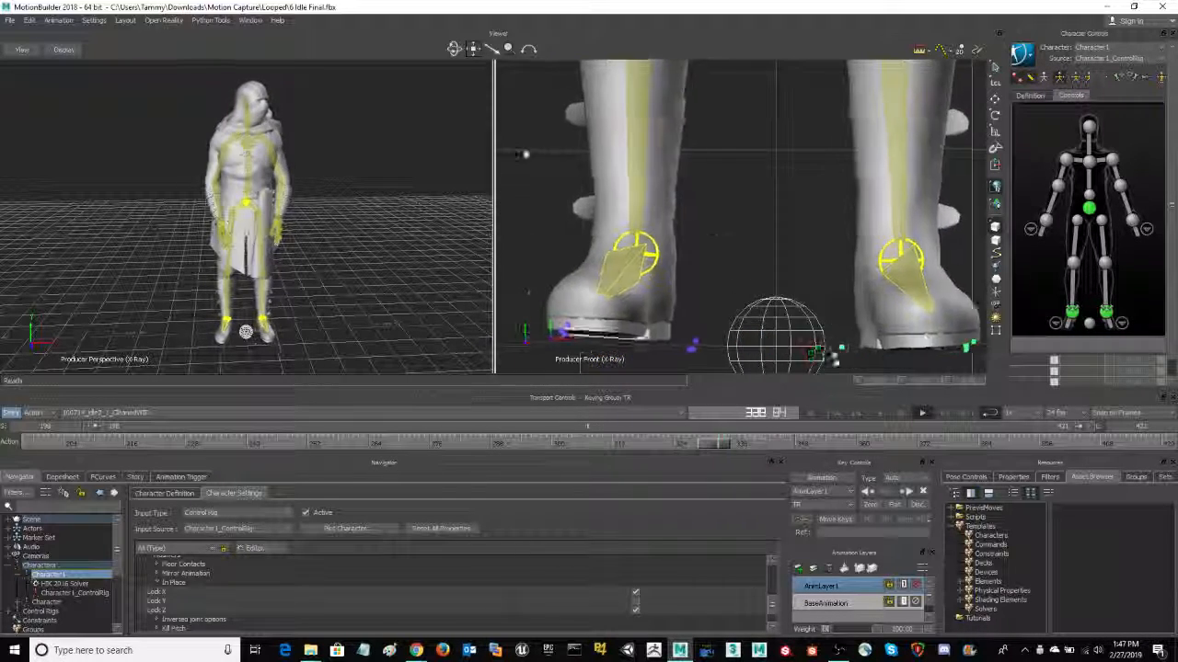
{"action": "left_click_drag", "start_coordinate": [508, 50], "coordinate": [474, 52]}
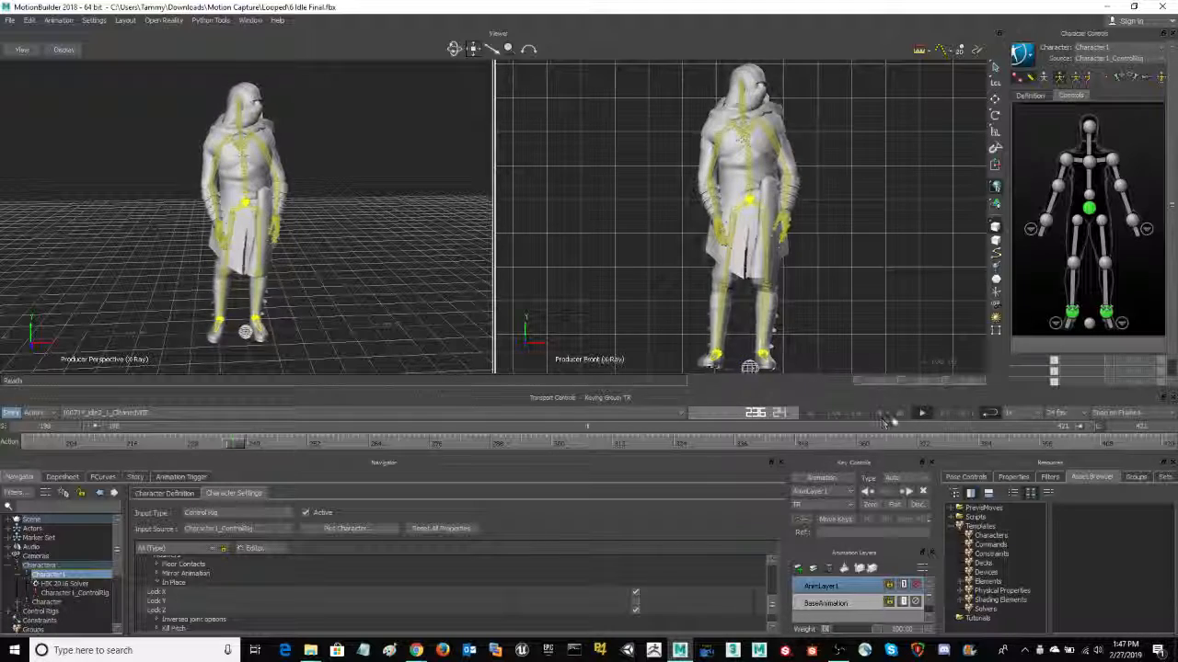
Step: Open the 7 Run Final file from the Looped folder without saving the idle scene, keeping the default open options
{"action": "left_click", "coordinate": [11, 20]}
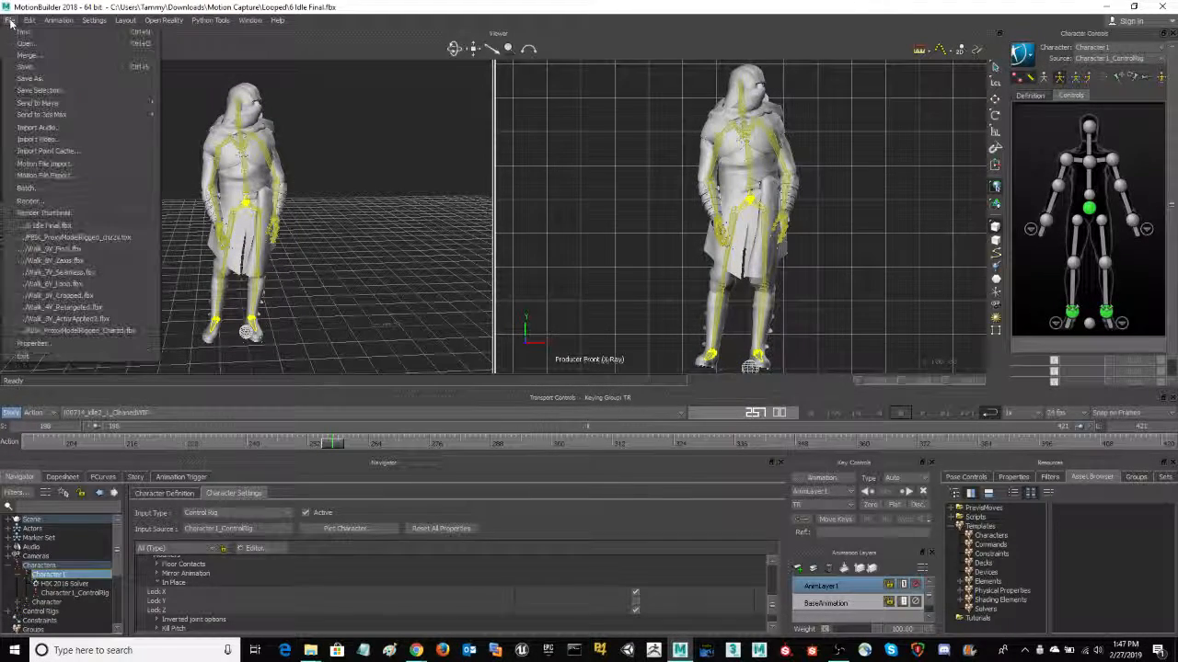
{"action": "left_click", "coordinate": [77, 45]}
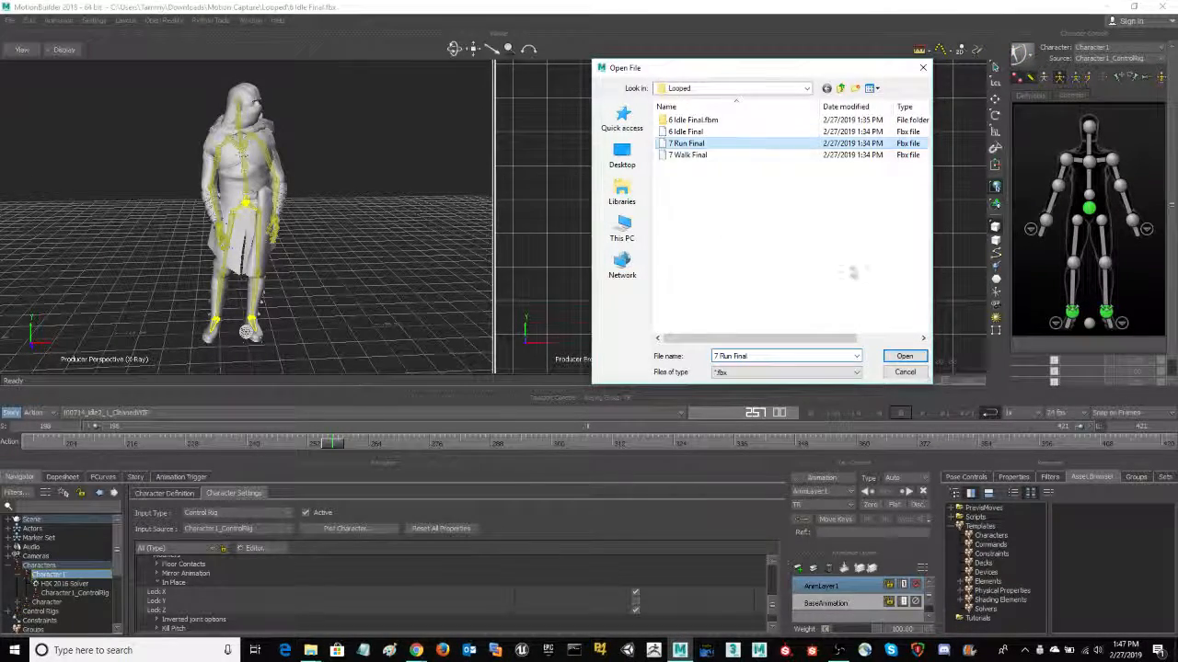
{"action": "left_click", "coordinate": [904, 357]}
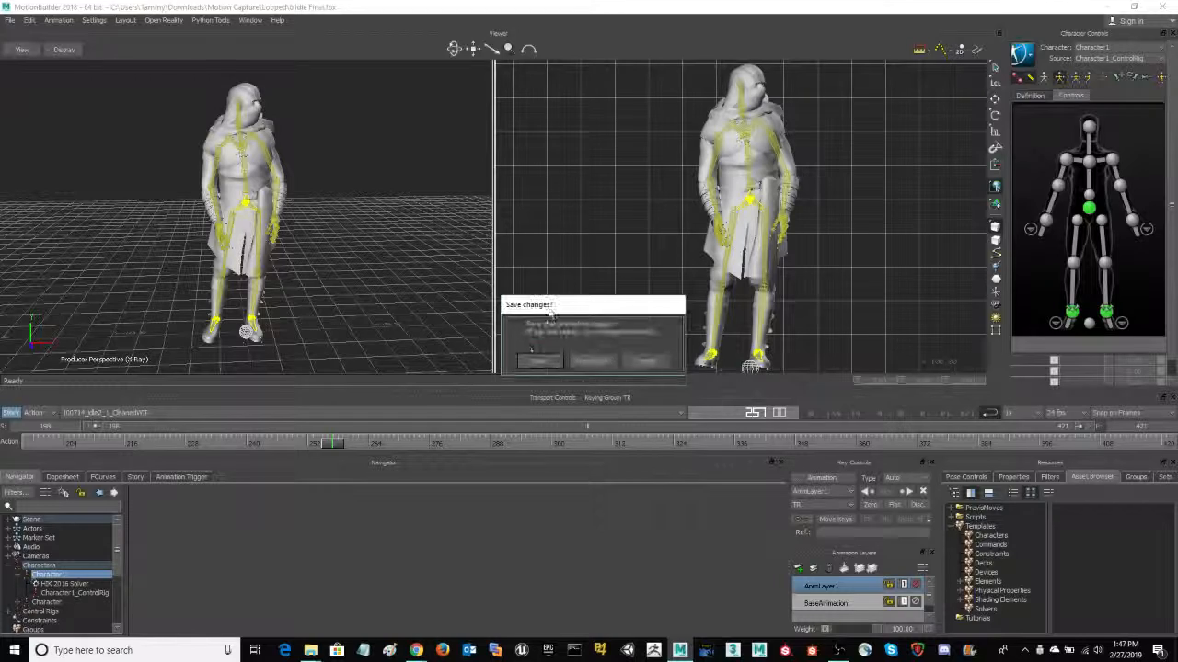
{"action": "left_click", "coordinate": [587, 361]}
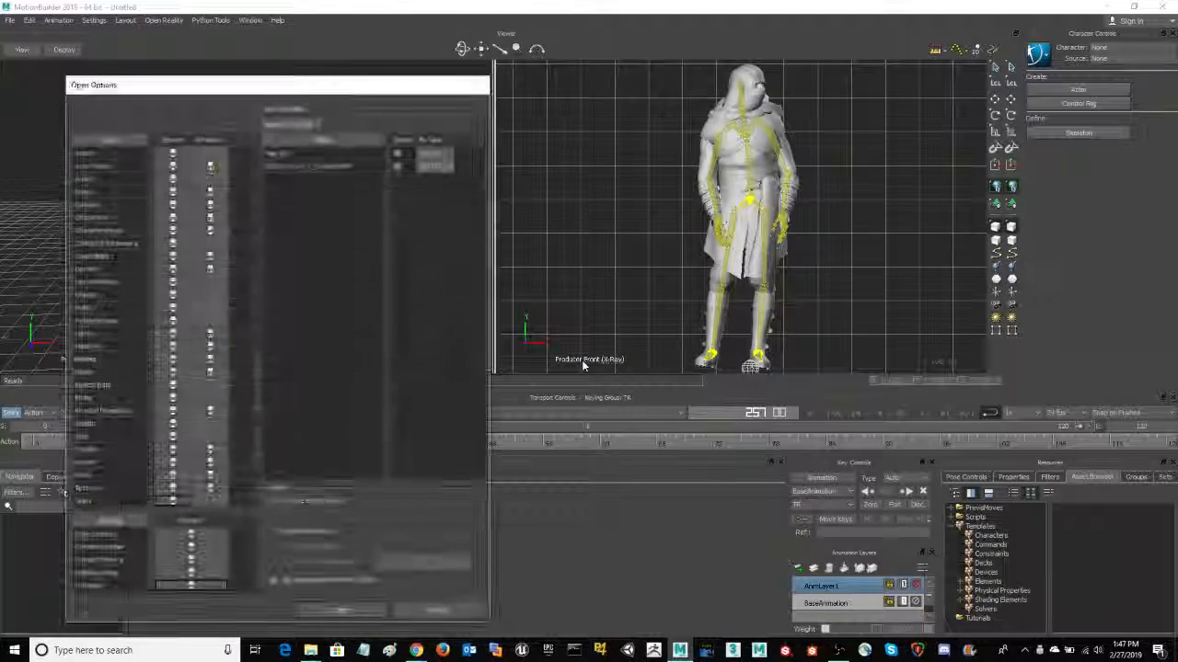
{"action": "left_click", "coordinate": [347, 610]}
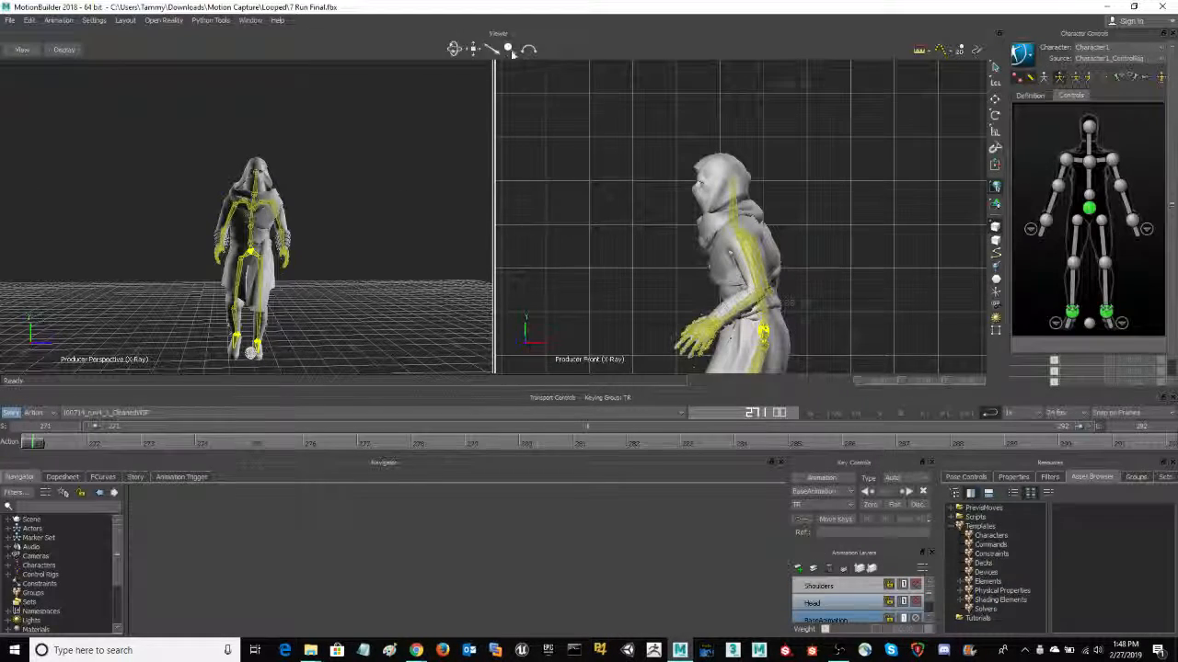
Step: Frame the whole running character in the front view, review its run cycle and stop the playback
{"action": "mouse_move", "coordinate": [509, 52]}
{"action": "left_mouse_down"}
{"action": "mouse_move", "coordinate": [527, 52]}
{"action": "mouse_move", "coordinate": [483, 76]}
{"action": "mouse_move", "coordinate": [506, 54]}
{"action": "left_mouse_up"}
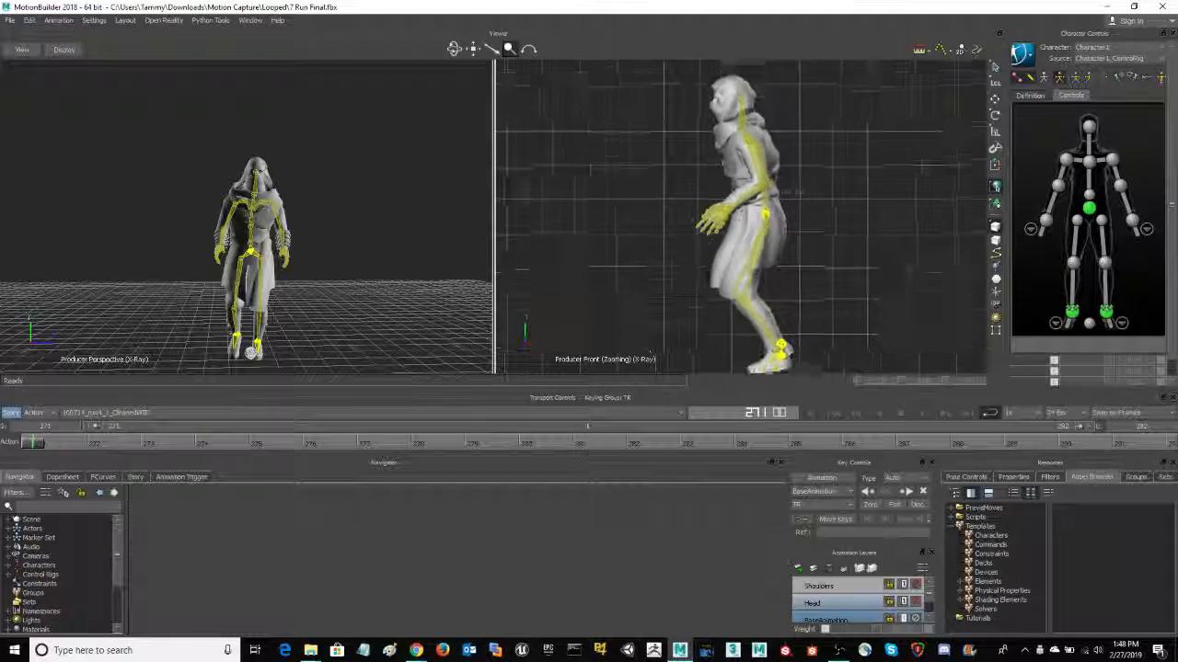
{"action": "left_click_drag", "start_coordinate": [650, 351], "coordinate": [613, 363]}
{"action": "left_click_drag", "start_coordinate": [479, 53], "coordinate": [552, 345]}
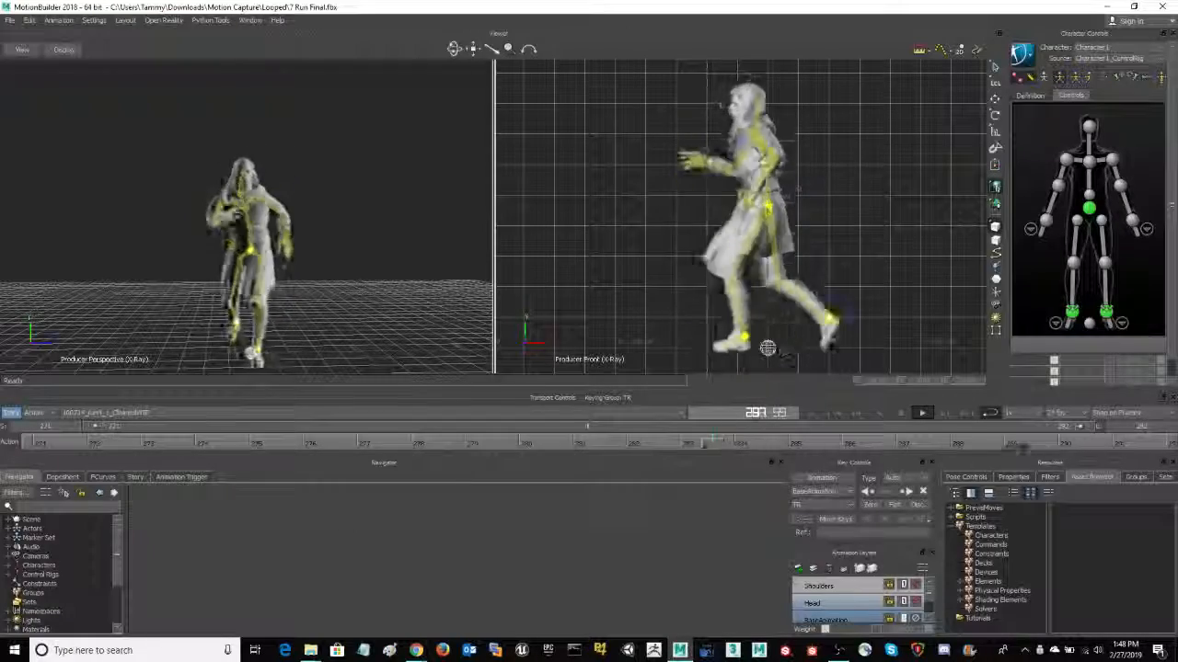
{"action": "left_click", "coordinate": [903, 414]}
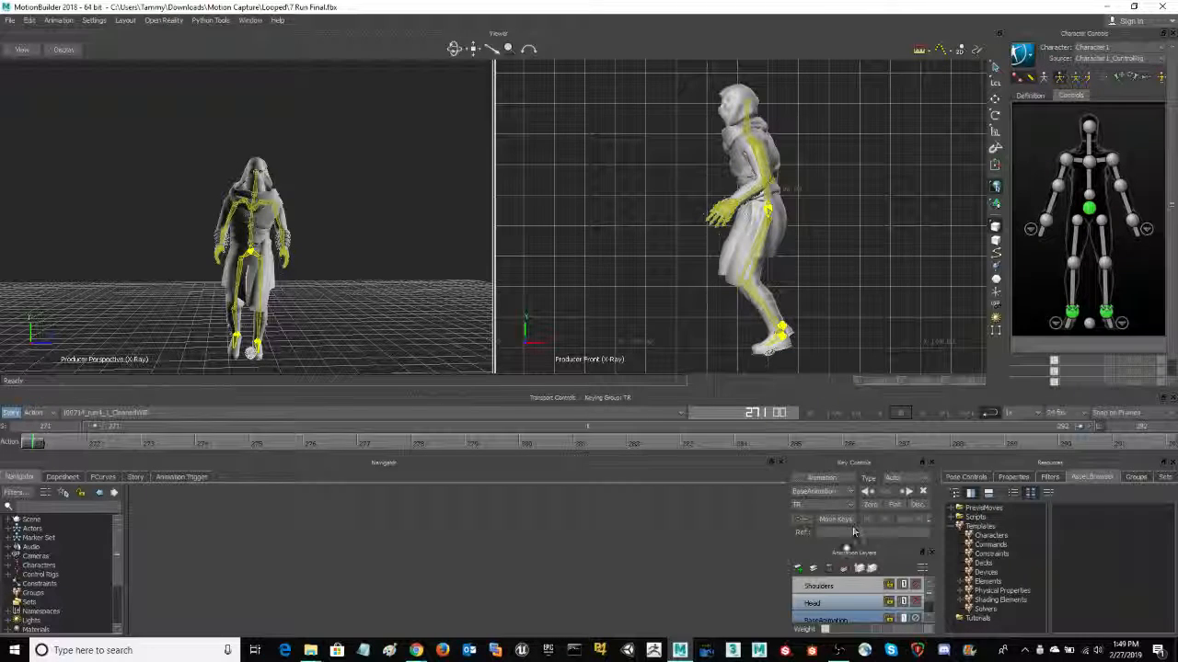
Step: Review the Shoulders, Head and BaseAnimation layers one by one, and check which input sources are available for Character1
{"action": "left_click", "coordinate": [853, 587]}
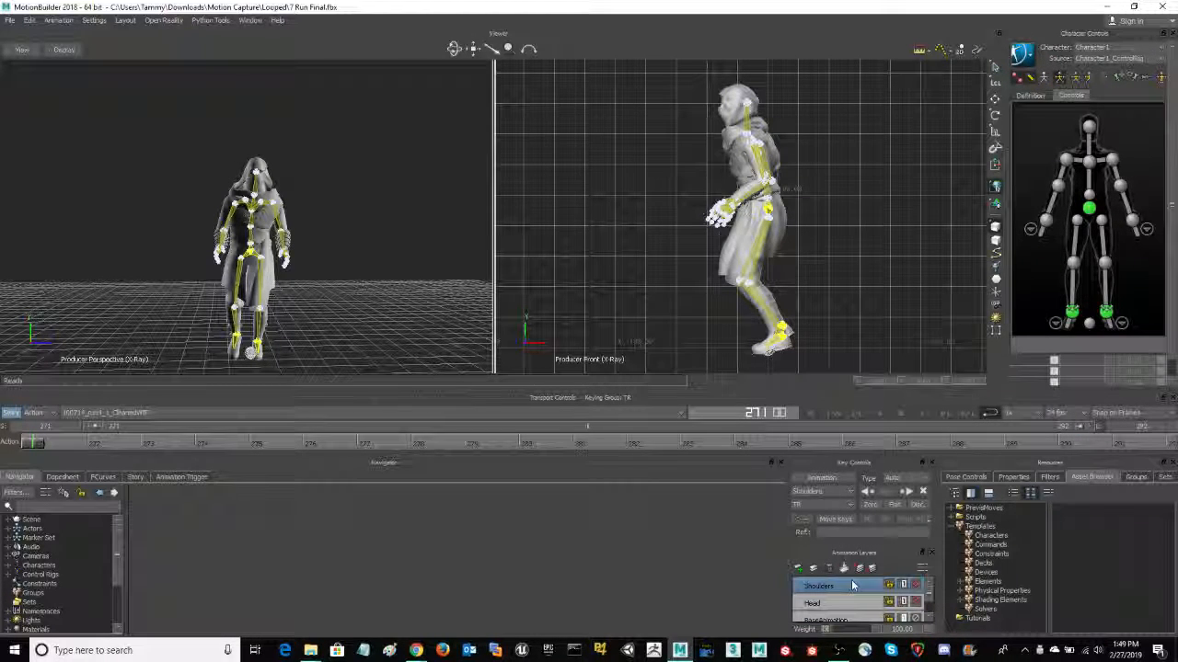
{"action": "left_click", "coordinate": [846, 604]}
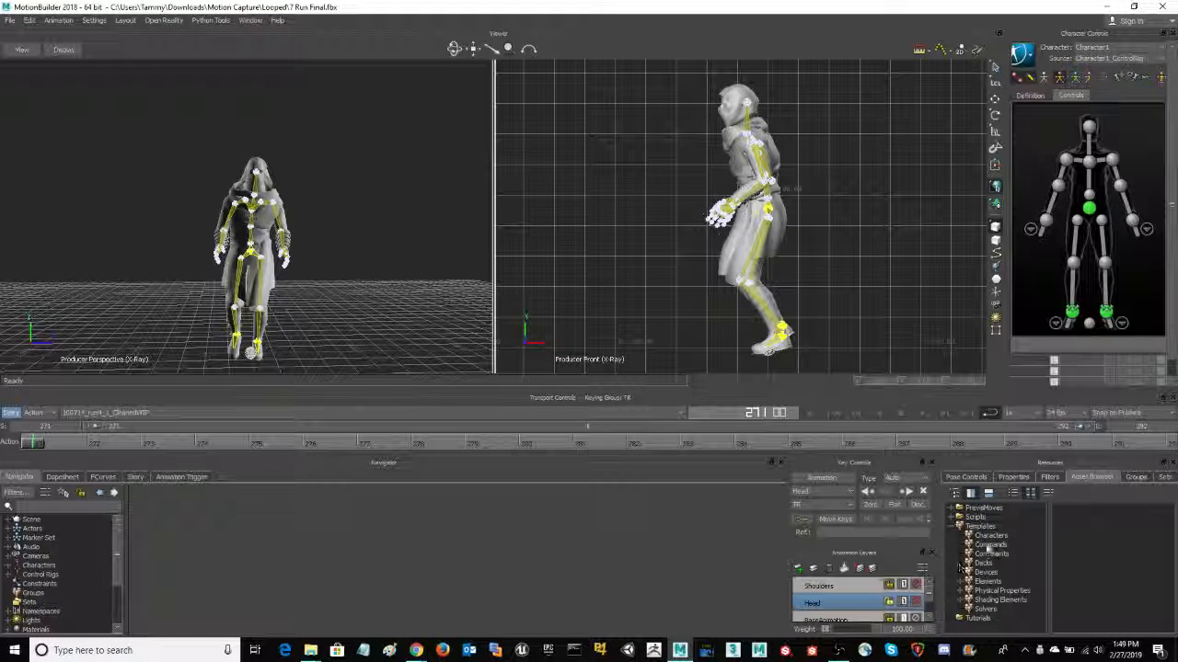
{"action": "scroll", "coordinate": [847, 604], "scroll_direction": "down", "scroll_amount": 2}
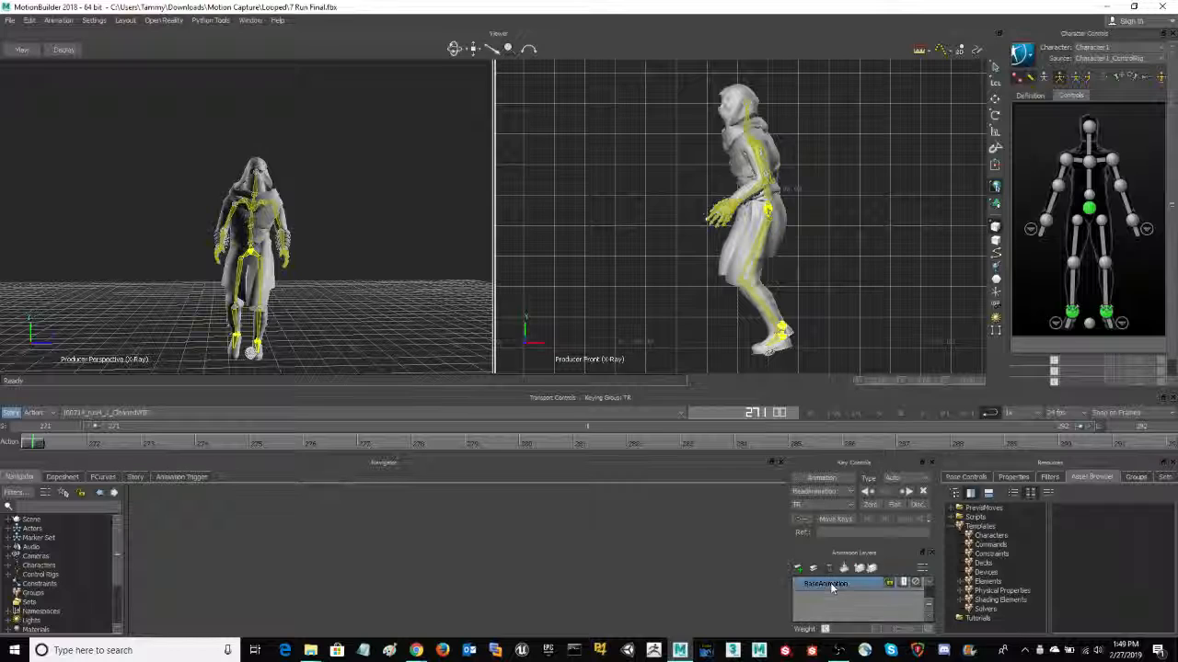
{"action": "scroll", "coordinate": [833, 587], "scroll_direction": "up", "scroll_amount": 2}
{"action": "left_click", "coordinate": [847, 586]}
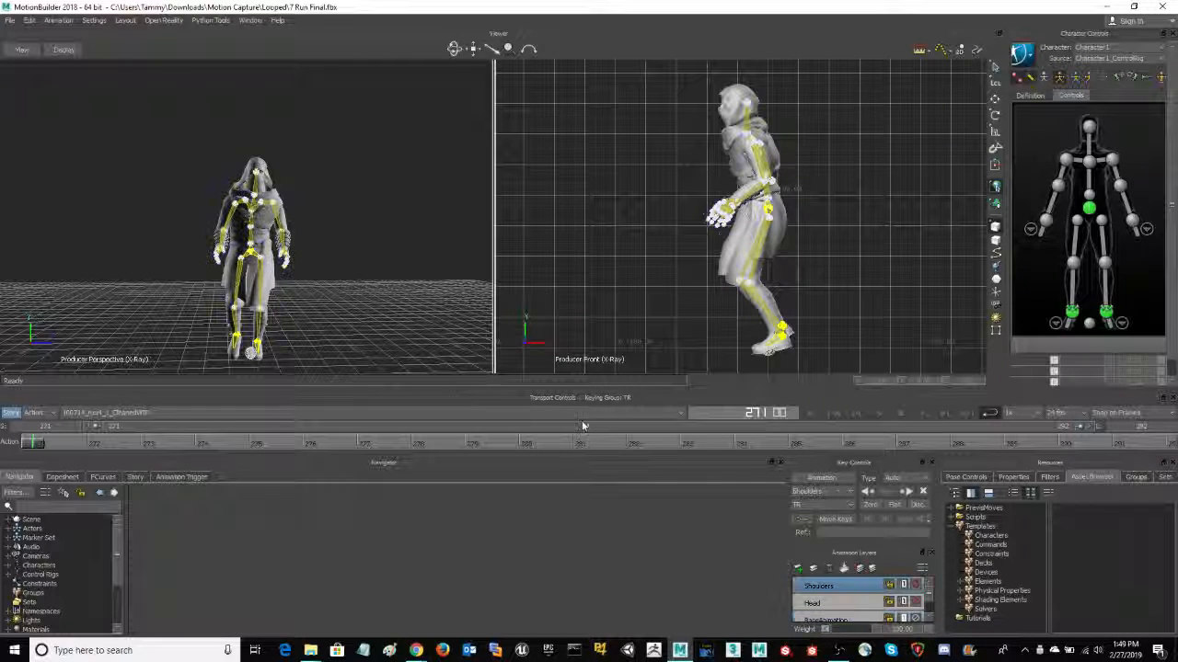
{"action": "left_click", "coordinate": [834, 606]}
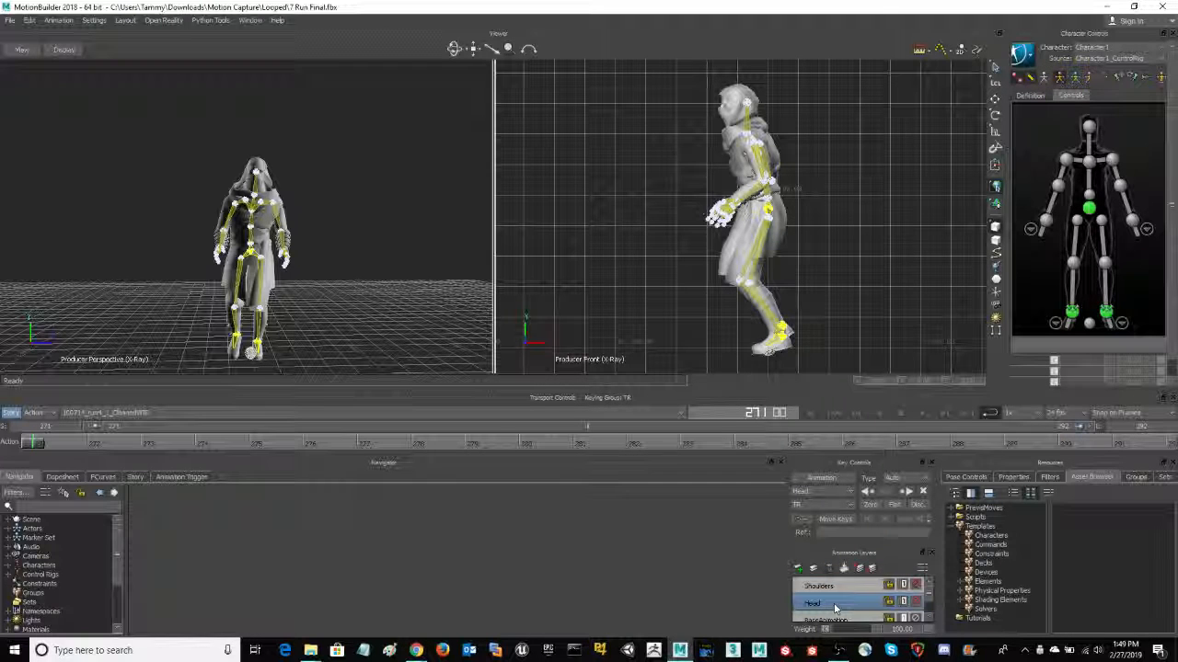
{"action": "left_click", "coordinate": [835, 619]}
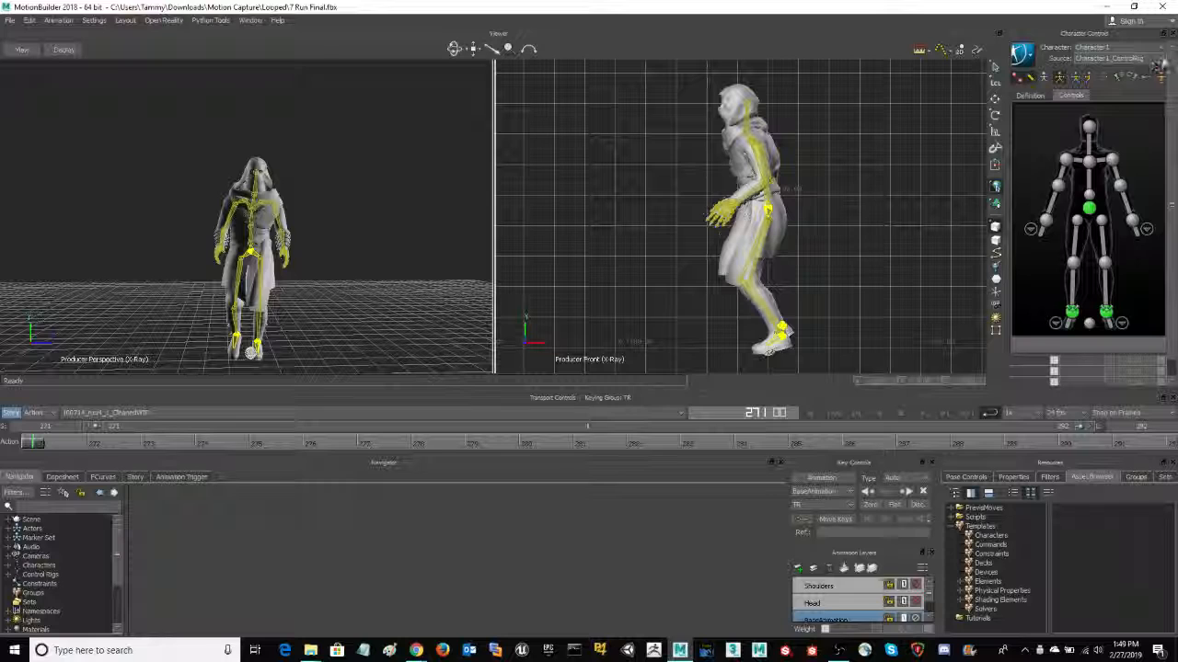
{"action": "left_click", "coordinate": [1163, 59]}
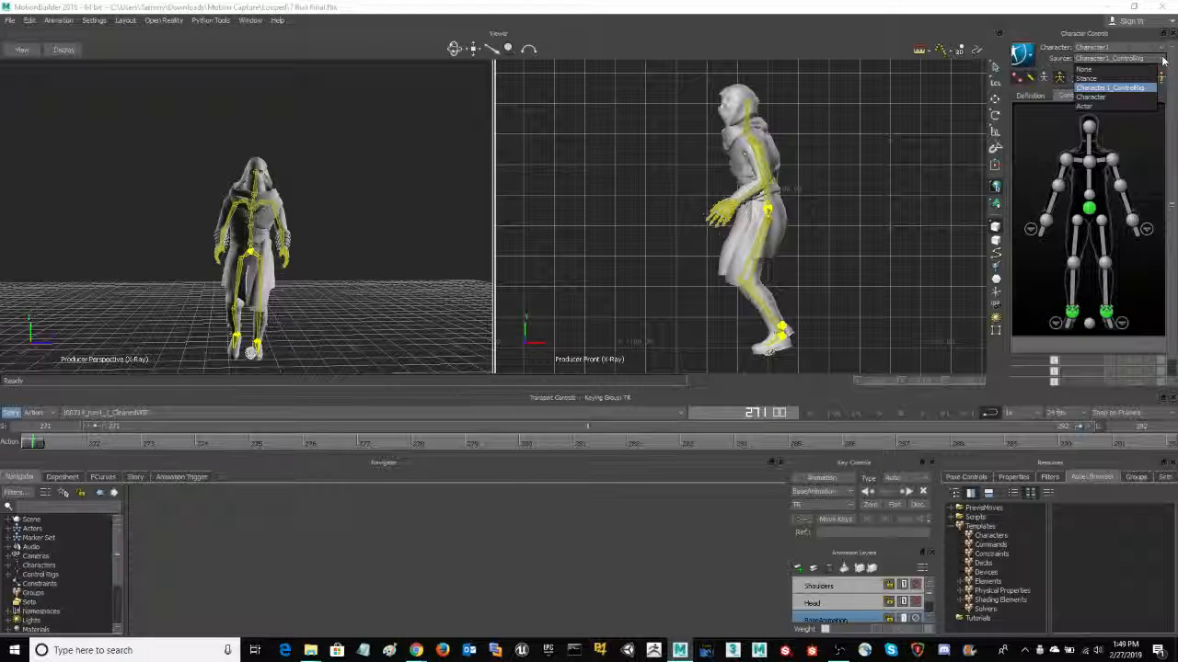
Step: Play the run cycle with the character framed larger in the perspective view, and return to the first frame
{"action": "left_click", "coordinate": [923, 414]}
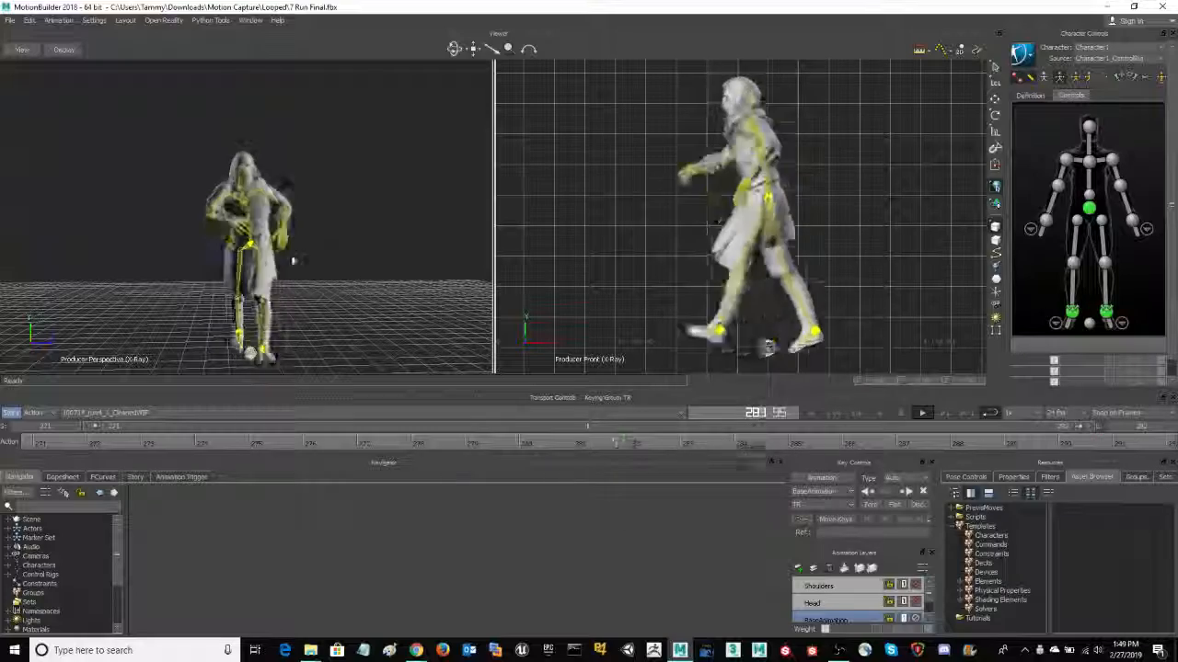
{"action": "left_click_drag", "start_coordinate": [509, 49], "coordinate": [508, 49]}
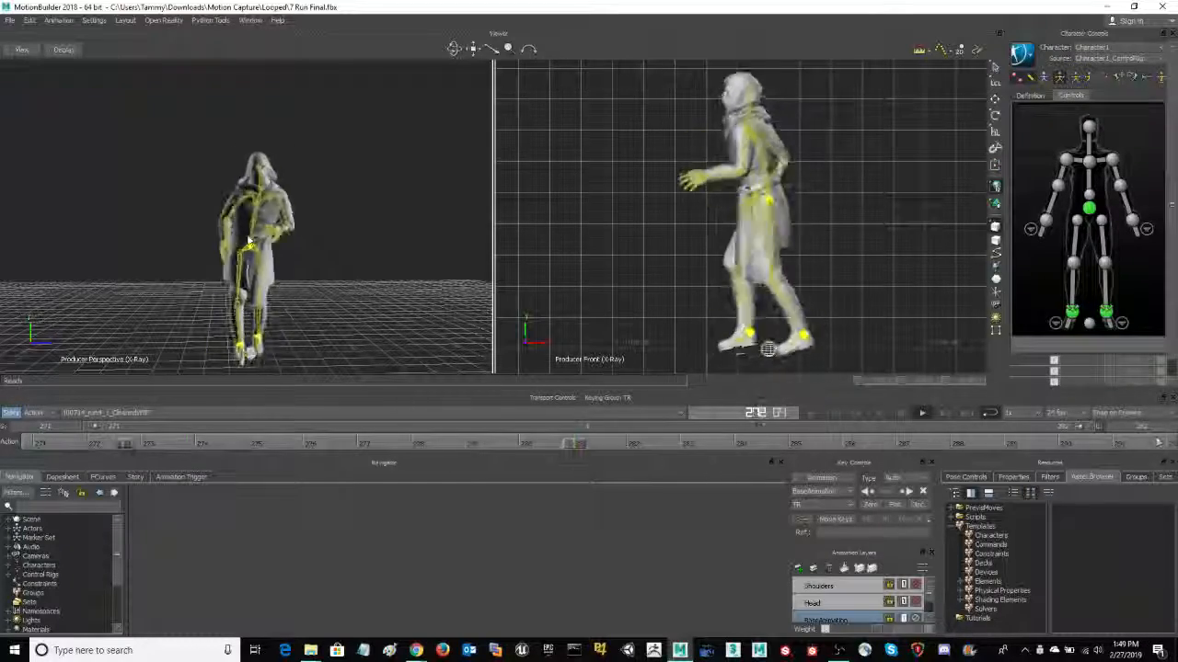
{"action": "left_click_drag", "start_coordinate": [509, 49], "coordinate": [475, 49]}
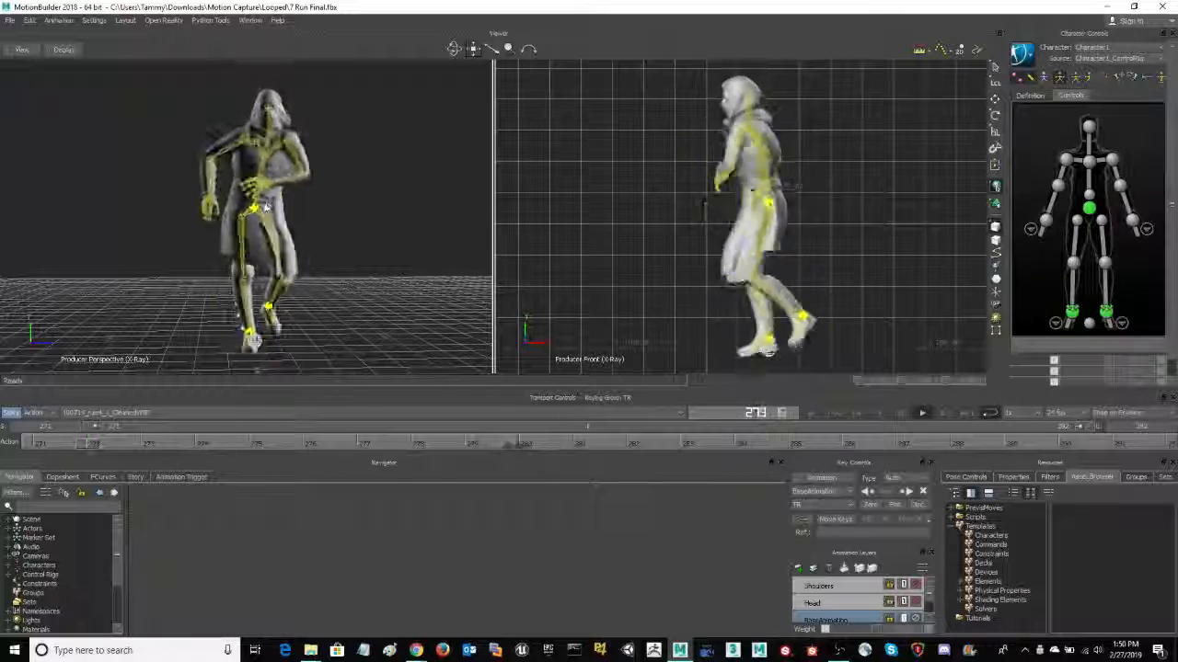
{"action": "left_click", "coordinate": [898, 415]}
{"action": "left_click", "coordinate": [838, 414]}
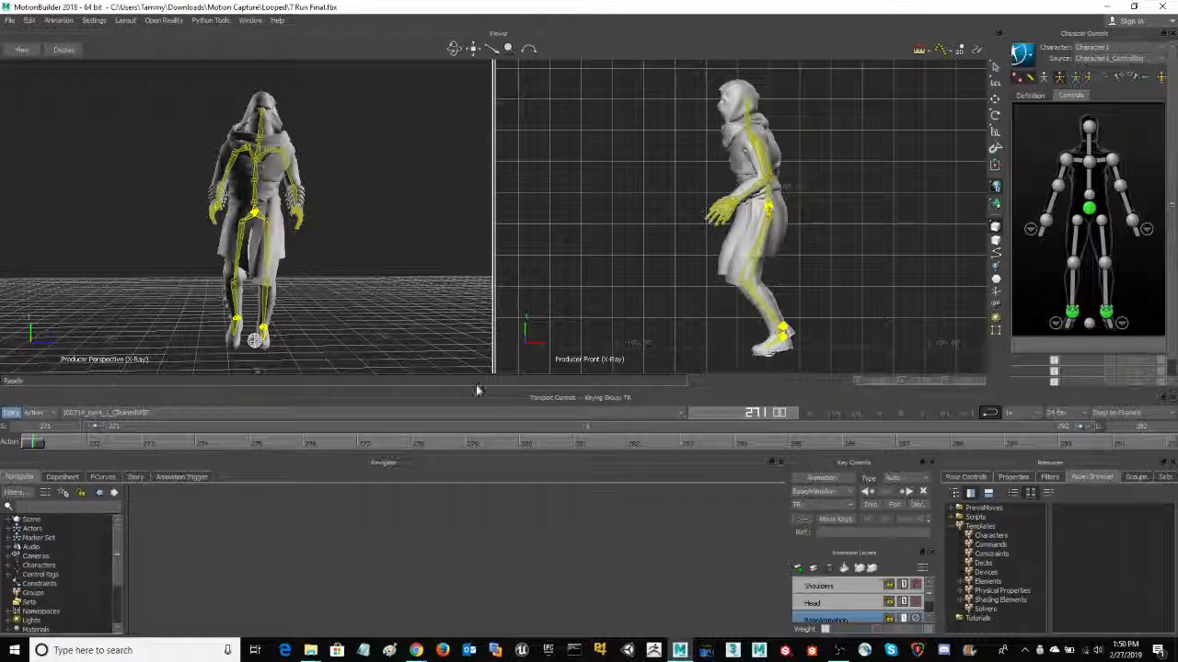
Step: Scrub back and forth through the run animation to examine its poses frame by frame
{"action": "left_click_drag", "start_coordinate": [35, 448], "coordinate": [1035, 485]}
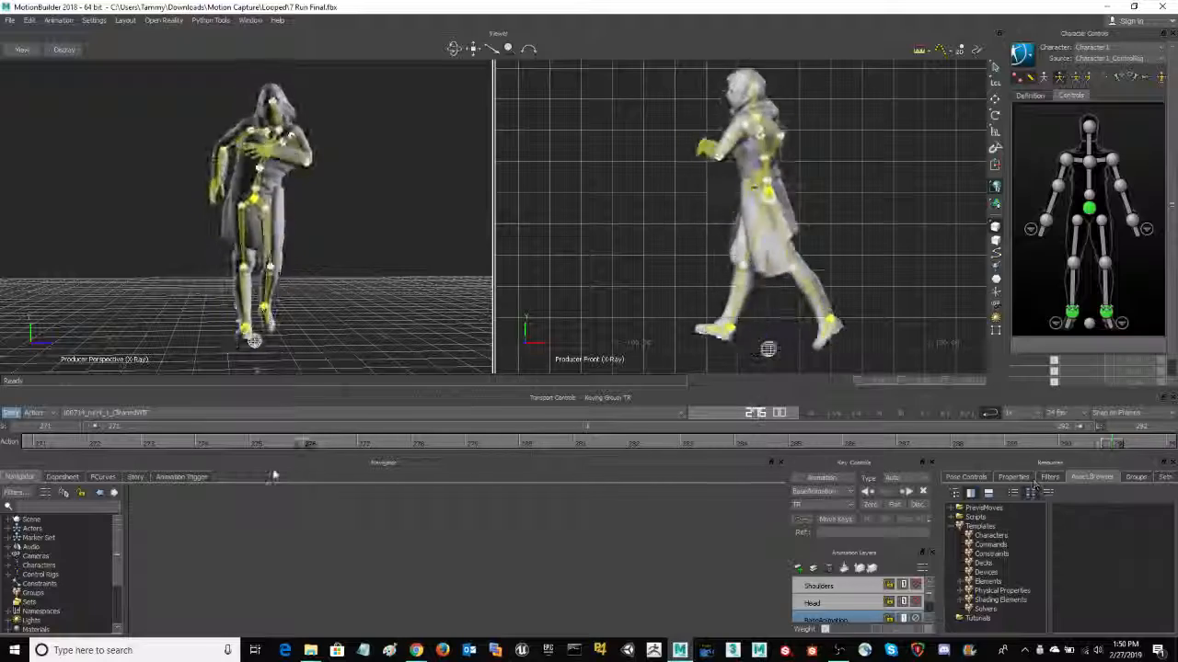
{"action": "left_click_drag", "start_coordinate": [76, 459], "coordinate": [195, 445]}
{"action": "left_click_drag", "start_coordinate": [281, 467], "coordinate": [441, 470]}
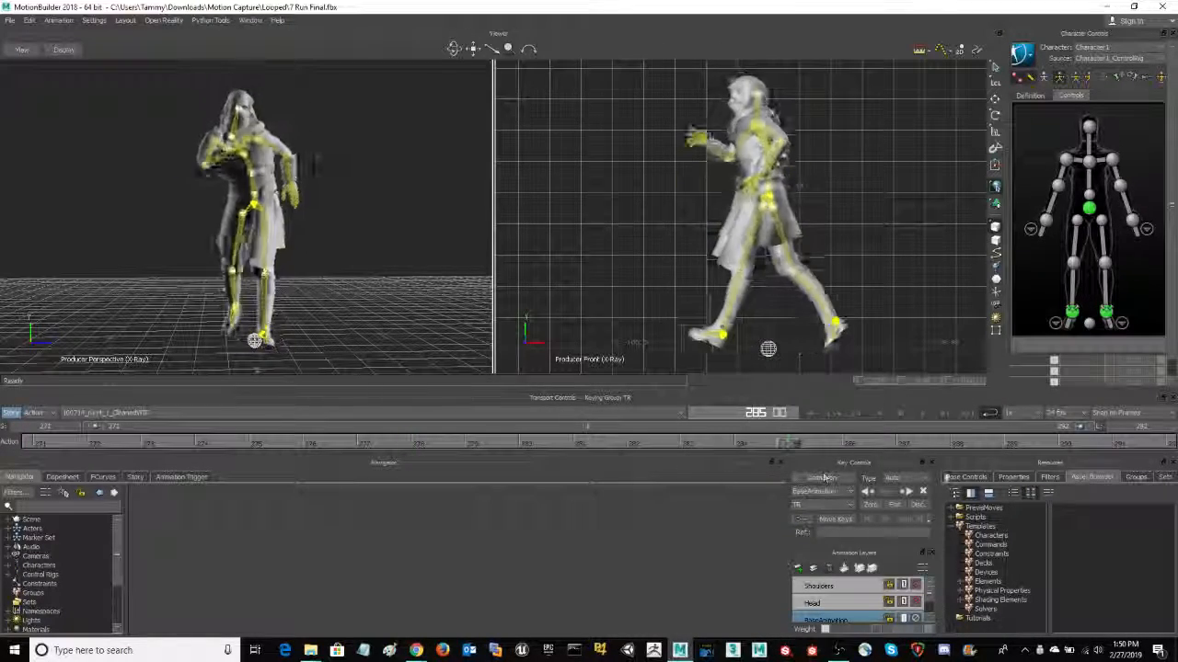
{"action": "left_click_drag", "start_coordinate": [1063, 443], "coordinate": [451, 478]}
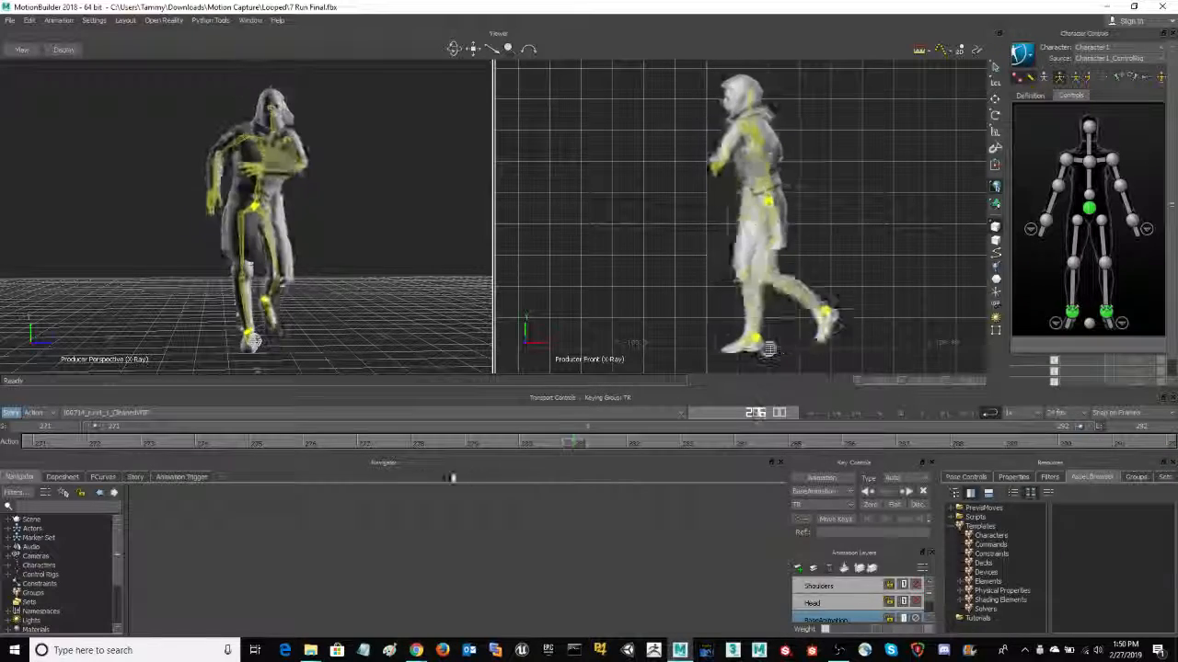
Step: Compare the run cycle's first and last poses by scrubbing the timeline, and return to frame 271
{"action": "right_click", "coordinate": [93, 445]}
{"action": "left_click", "coordinate": [84, 443]}
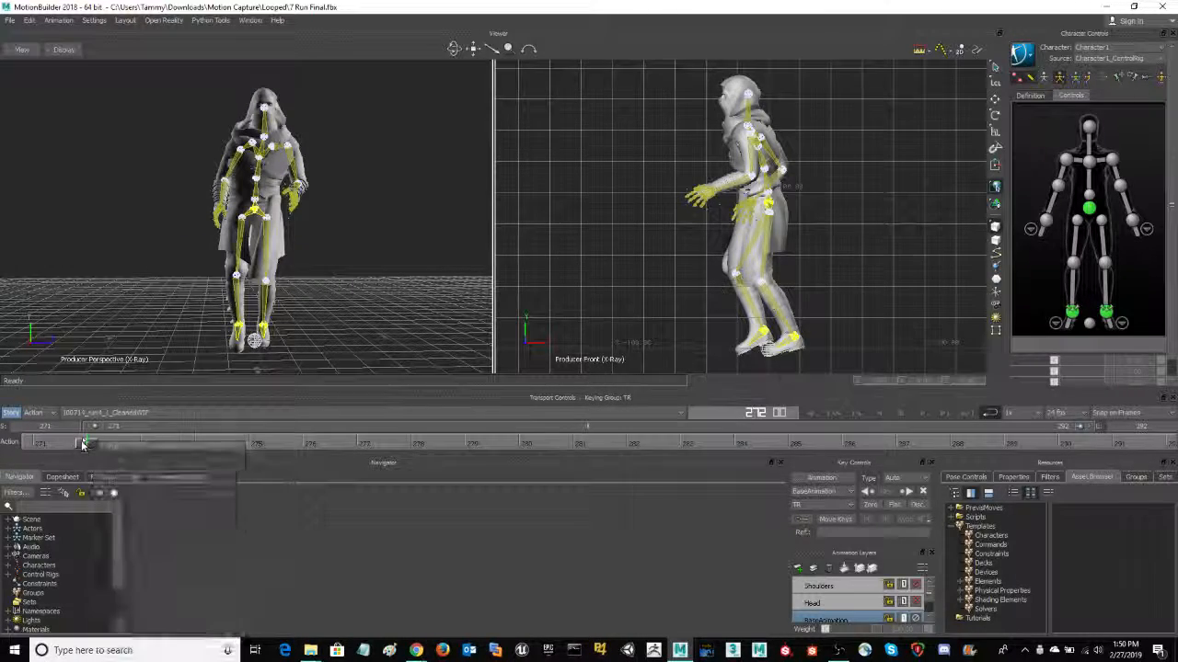
{"action": "left_click_drag", "start_coordinate": [84, 447], "coordinate": [39, 448]}
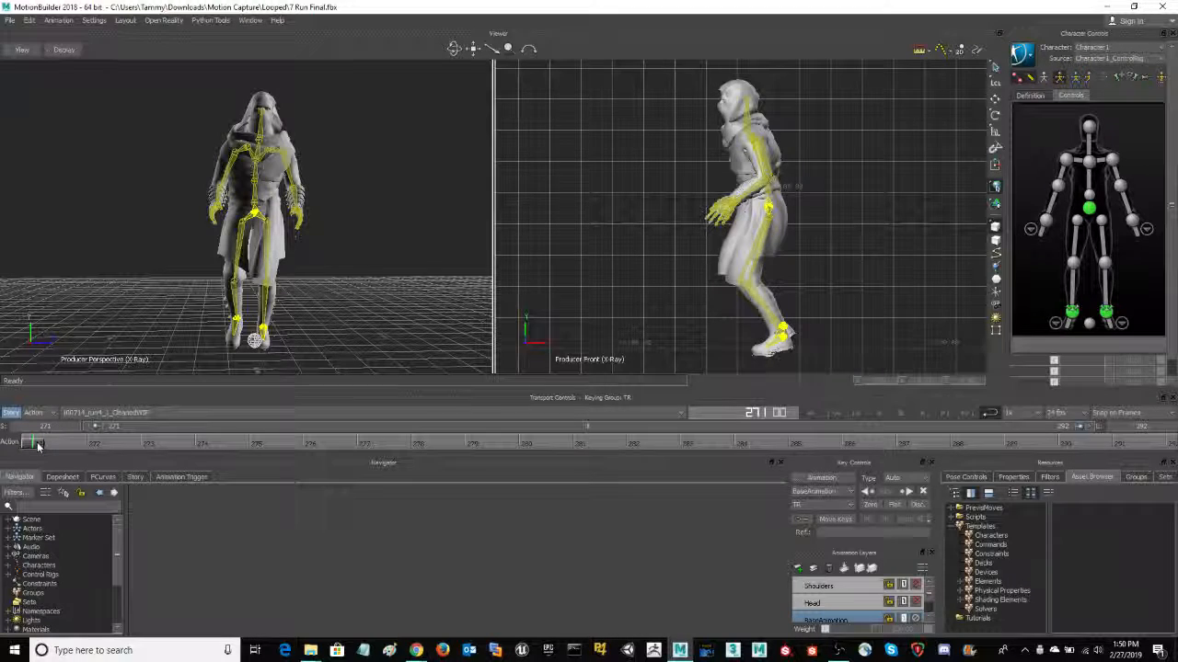
{"action": "left_click_drag", "start_coordinate": [40, 448], "coordinate": [1157, 451]}
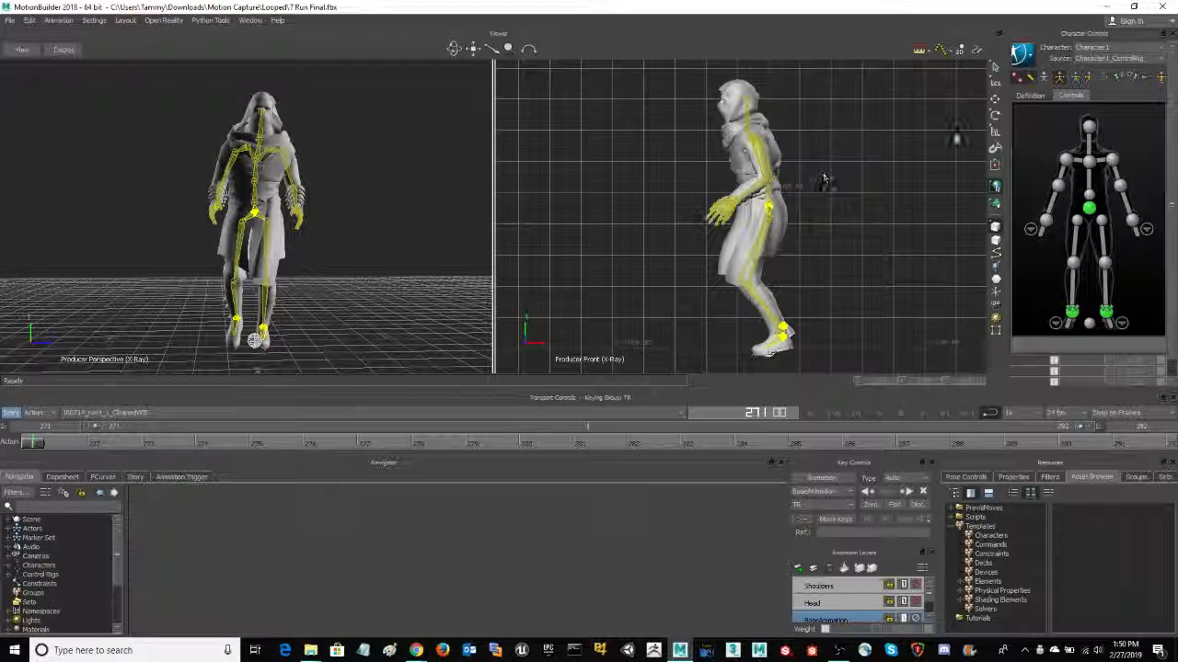
Step: Bake (plot) Character1's run animation from the control rig to the skeleton, keeping the existing plot options
{"action": "left_click", "coordinate": [1023, 55]}
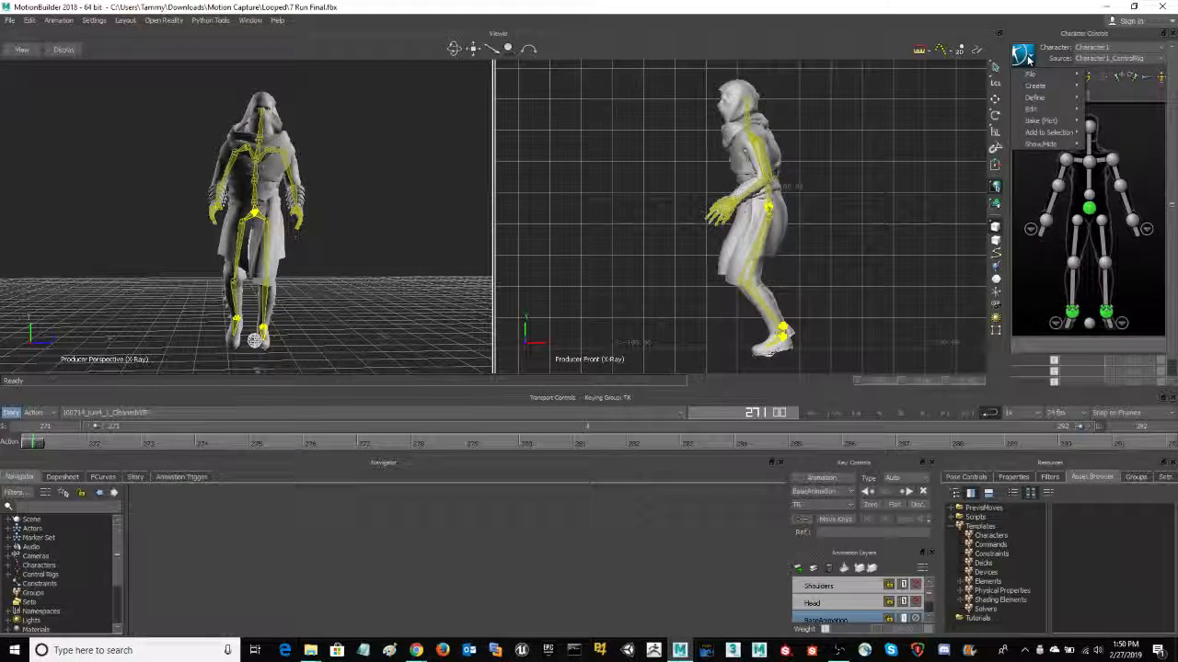
{"action": "mouse_move", "coordinate": [1058, 109]}
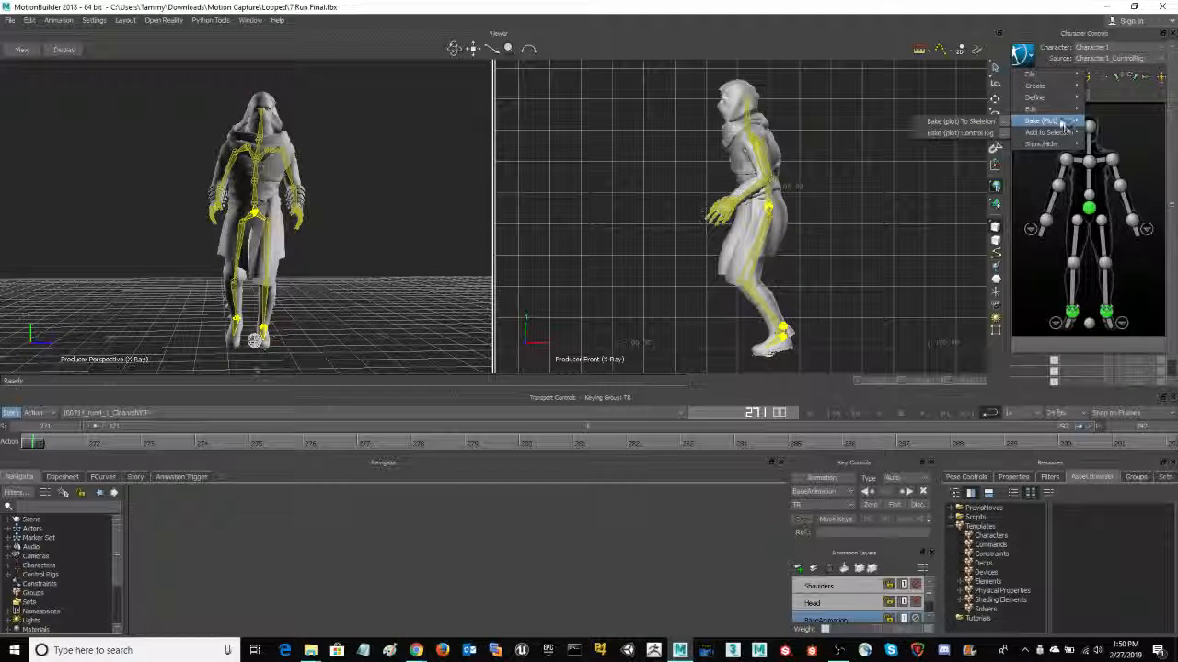
{"action": "left_click", "coordinate": [975, 122]}
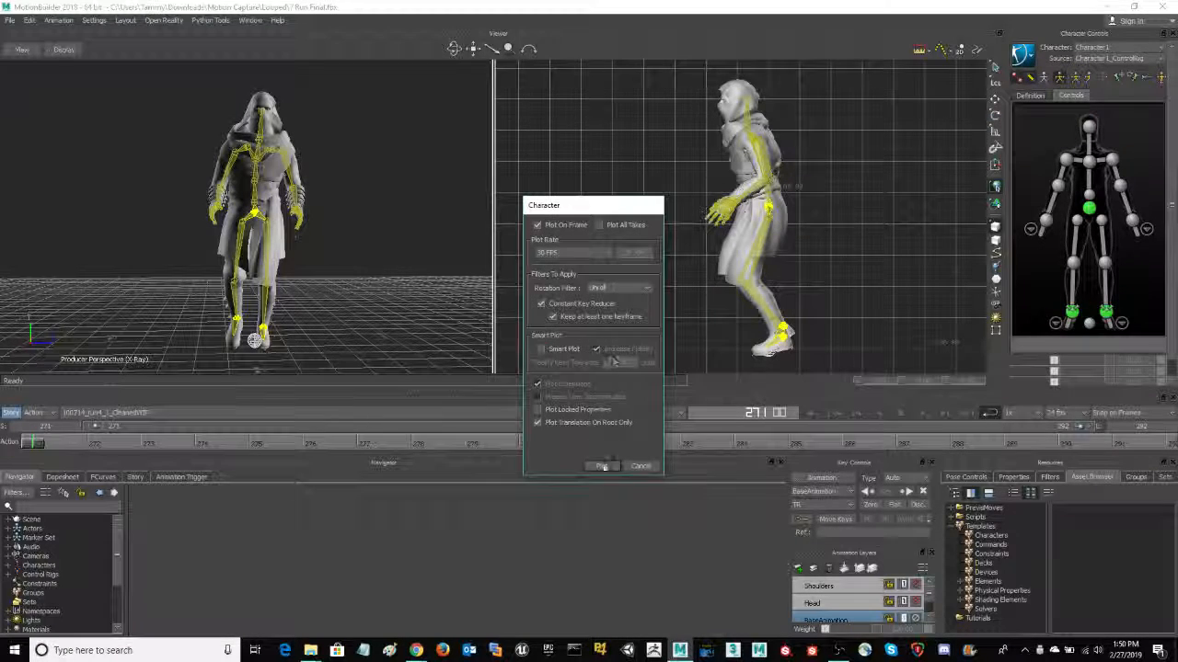
{"action": "left_click", "coordinate": [603, 467]}
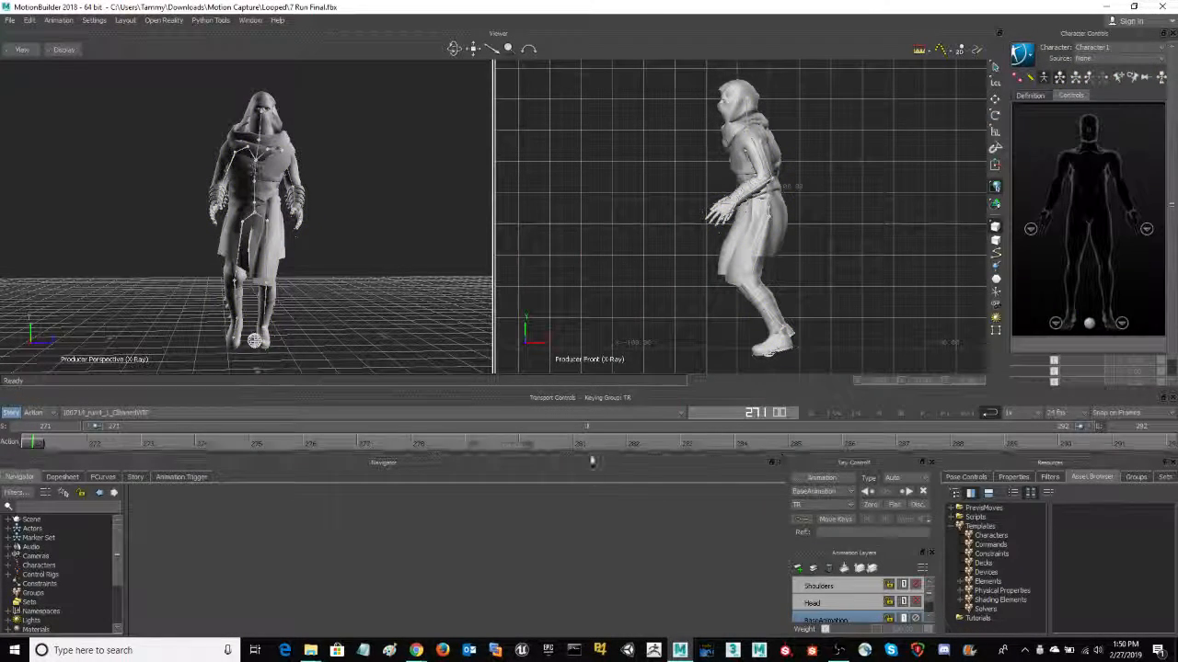
Step: Play the baked run animation, stop it, look through the scene categories and select Character1's reference node
{"action": "left_click", "coordinate": [920, 414]}
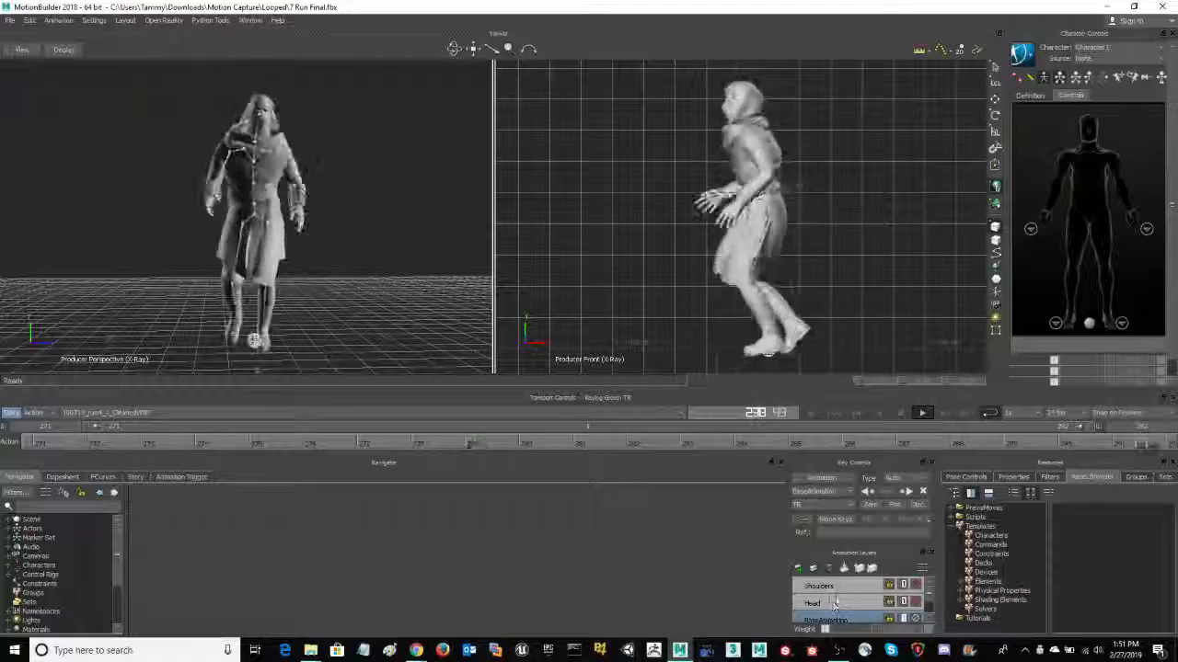
{"action": "left_click", "coordinate": [900, 414]}
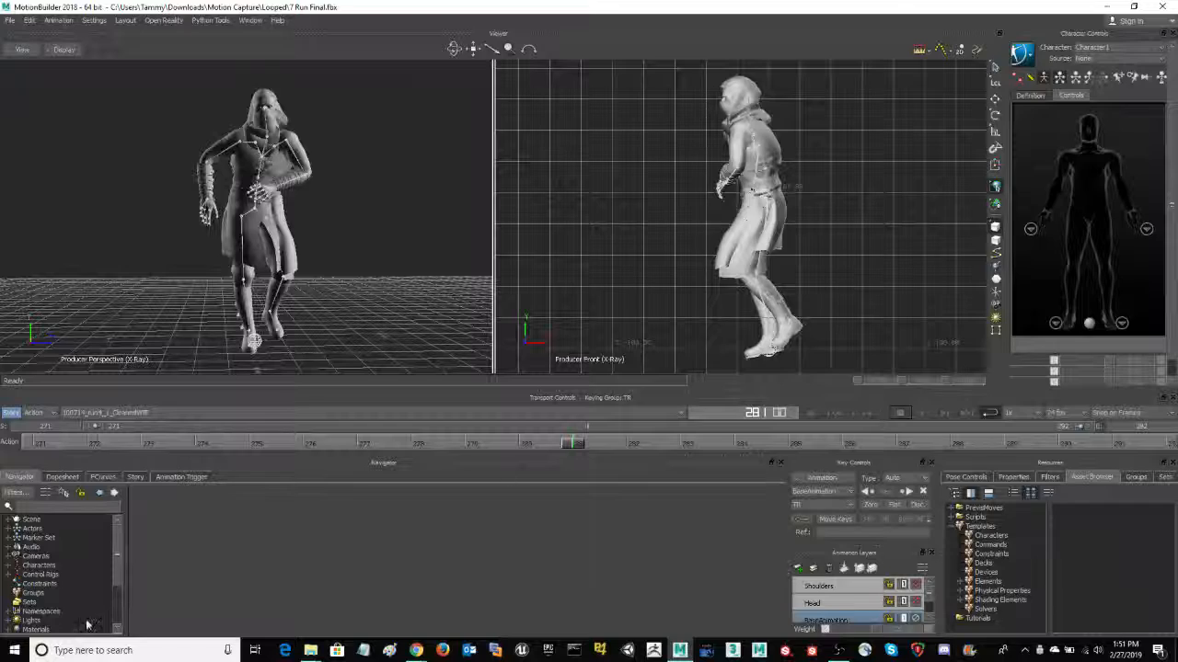
{"action": "scroll", "coordinate": [117, 571], "scroll_direction": "down", "scroll_amount": 3}
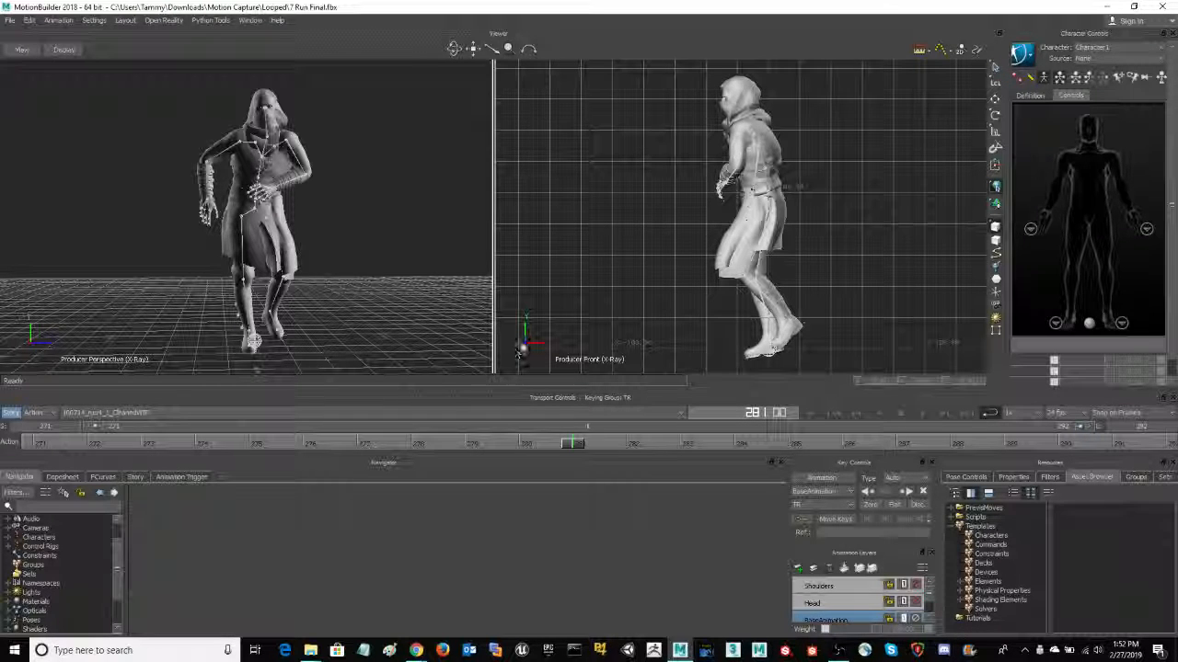
{"action": "left_click", "coordinate": [1088, 323]}
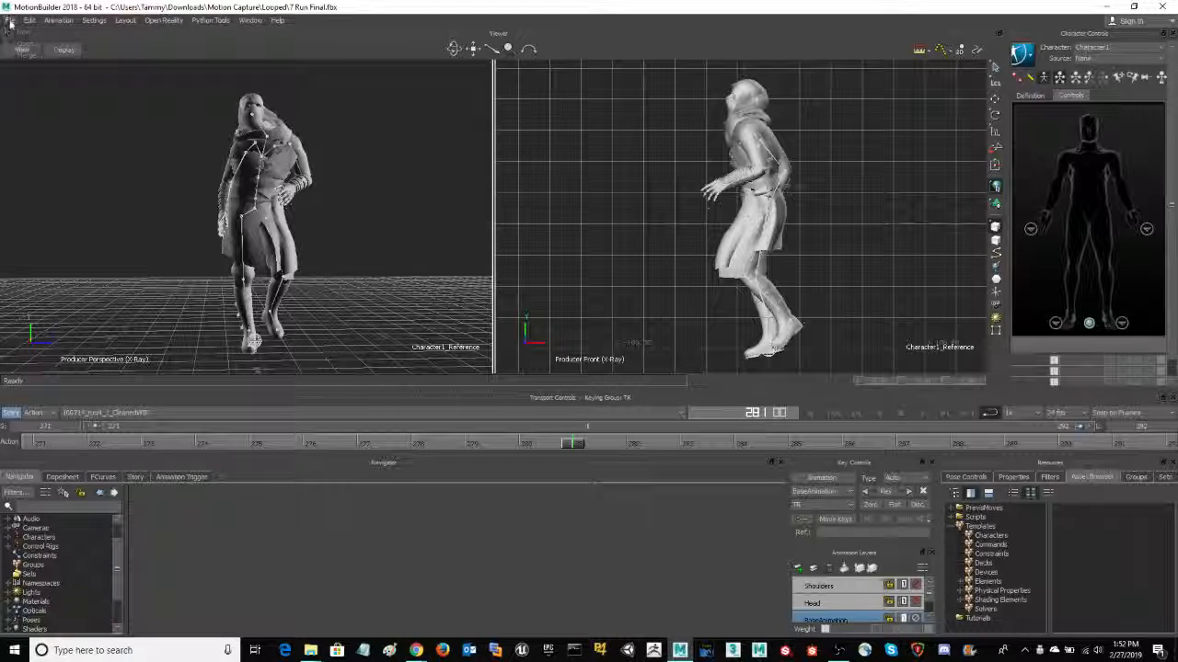
Step: Reopen the 7 Run Final file from the Looped folder without saving the changes, keeping the existing open options
{"action": "left_click", "coordinate": [10, 20]}
{"action": "left_click", "coordinate": [29, 21]}
{"action": "left_click", "coordinate": [9, 20]}
{"action": "left_click", "coordinate": [32, 46]}
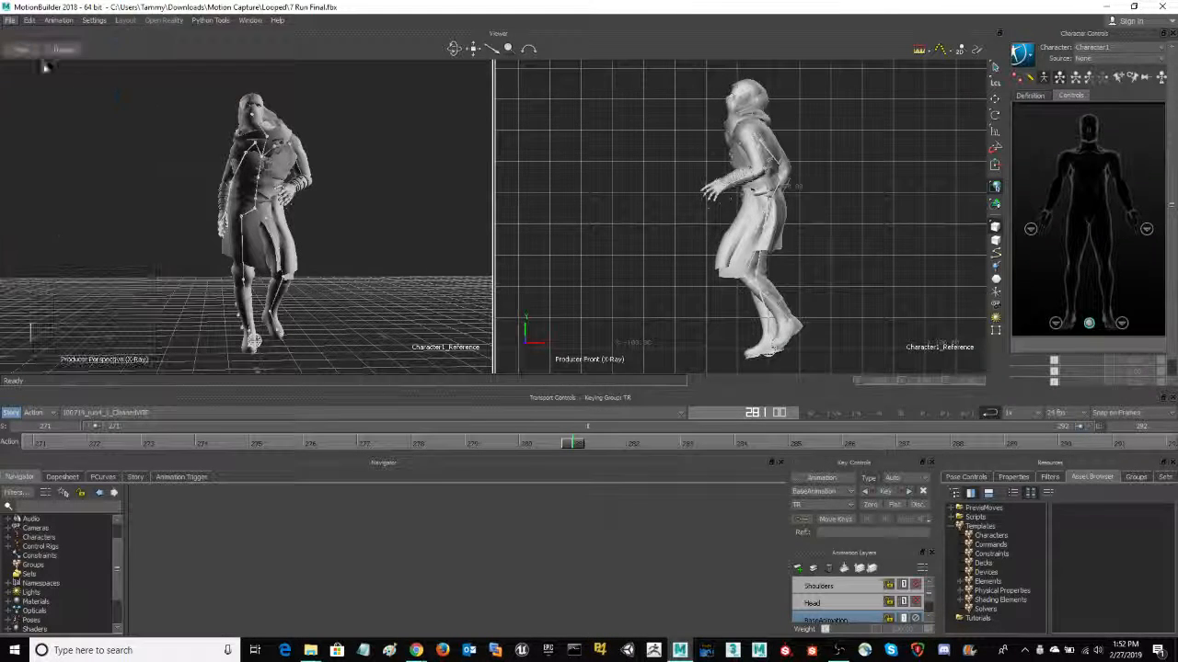
{"action": "left_click", "coordinate": [687, 154]}
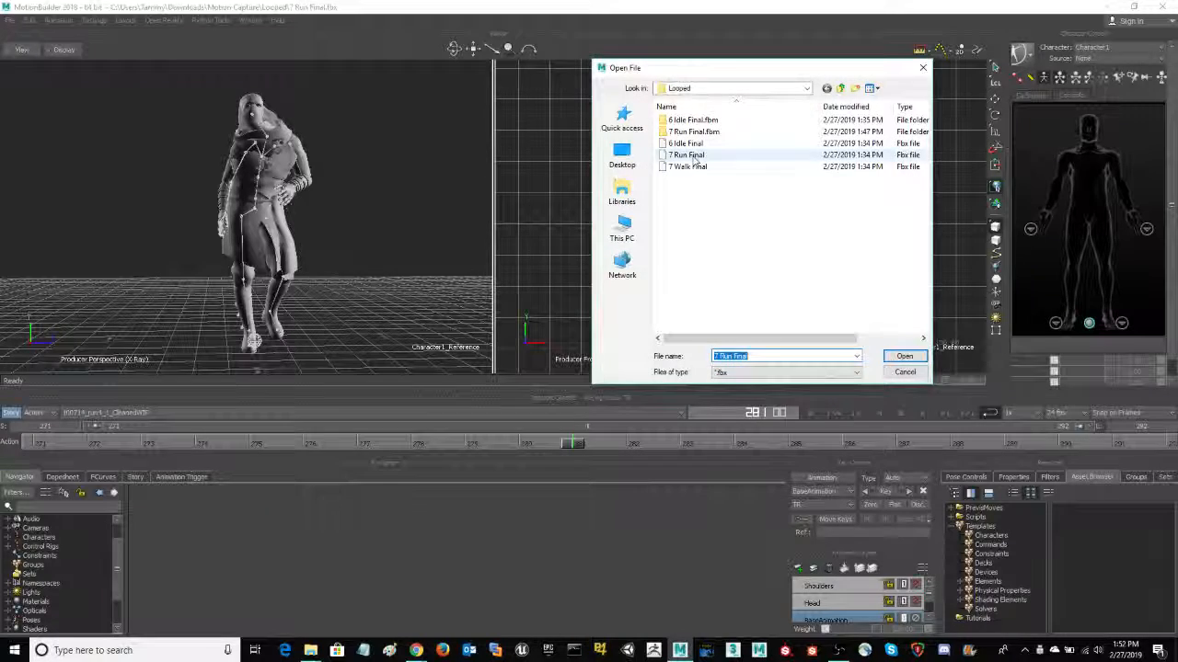
{"action": "left_click", "coordinate": [905, 358]}
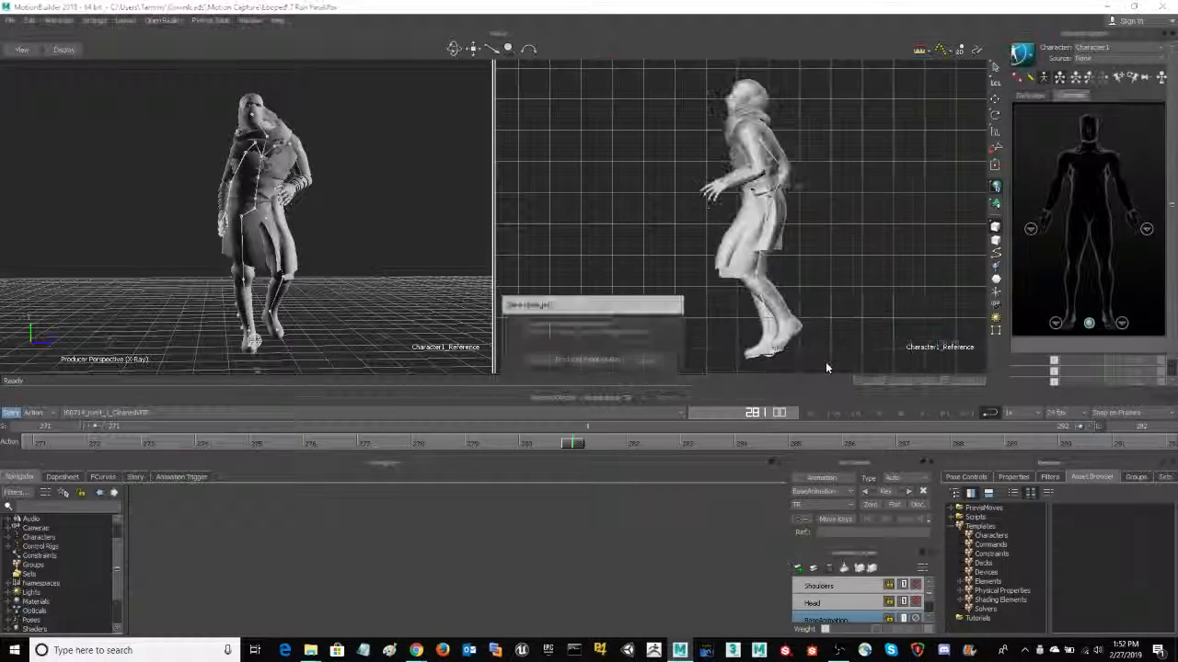
{"action": "left_click", "coordinate": [592, 361]}
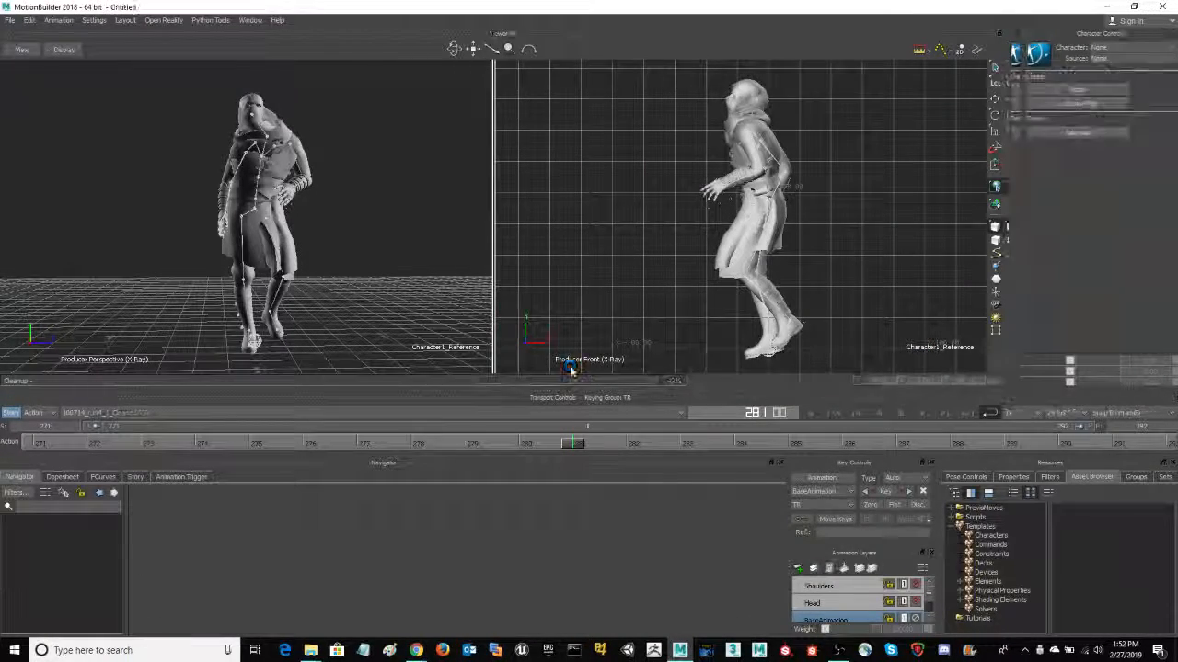
{"action": "left_click", "coordinate": [342, 610]}
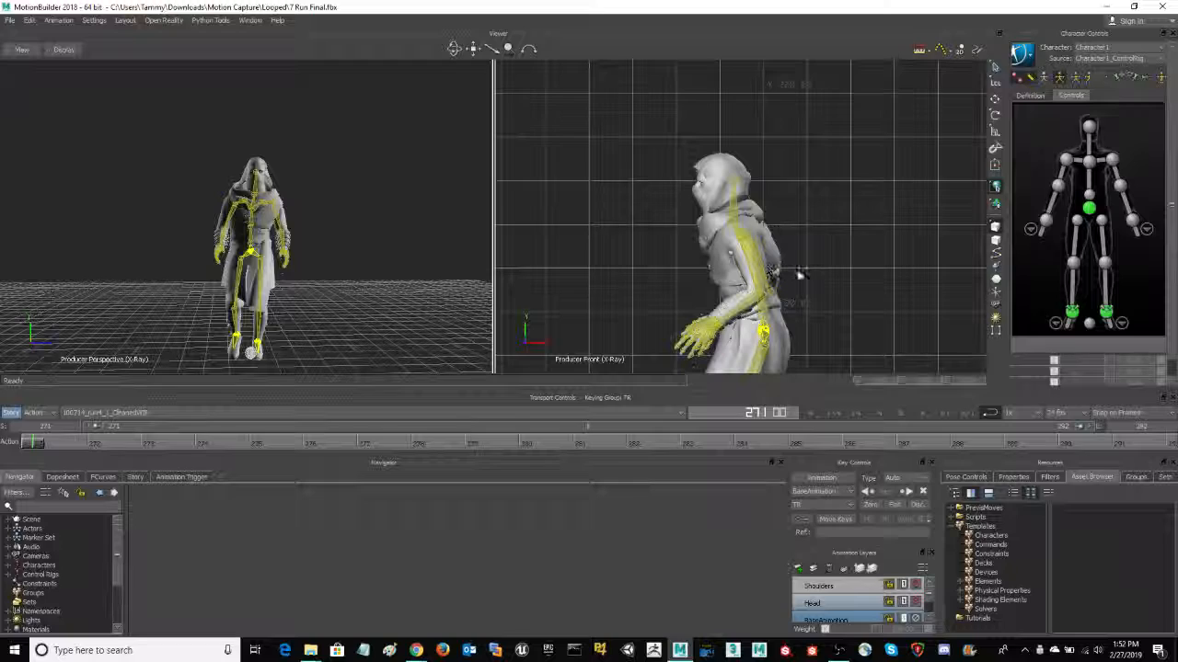
Step: Select Character1's control rig reference, switch to selection keying mode and rotate the whole character to 90 degrees about Y
{"action": "left_click_drag", "start_coordinate": [510, 50], "coordinate": [514, 49]}
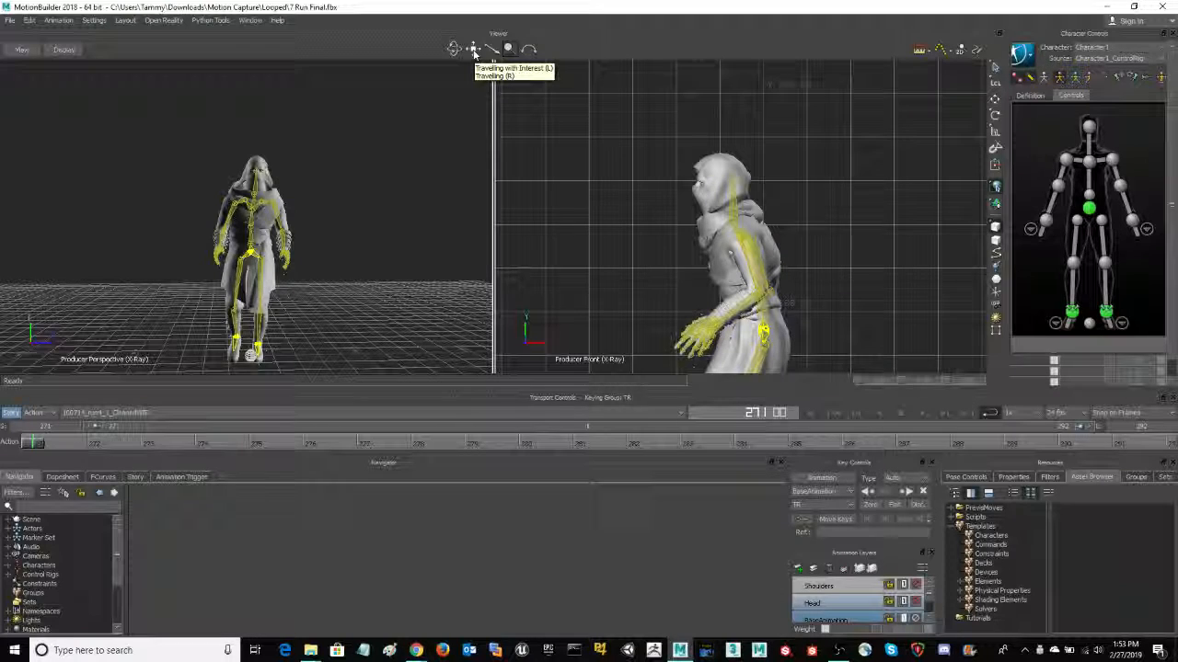
{"action": "left_click_drag", "start_coordinate": [473, 49], "coordinate": [509, 53]}
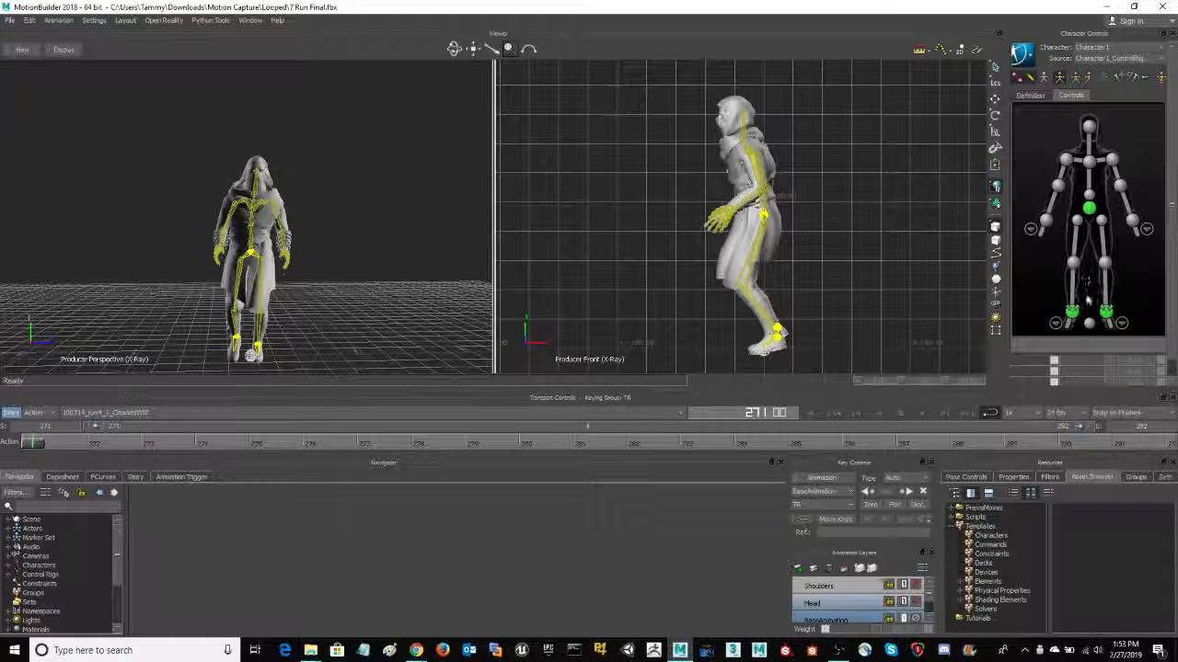
{"action": "left_click", "coordinate": [1089, 323]}
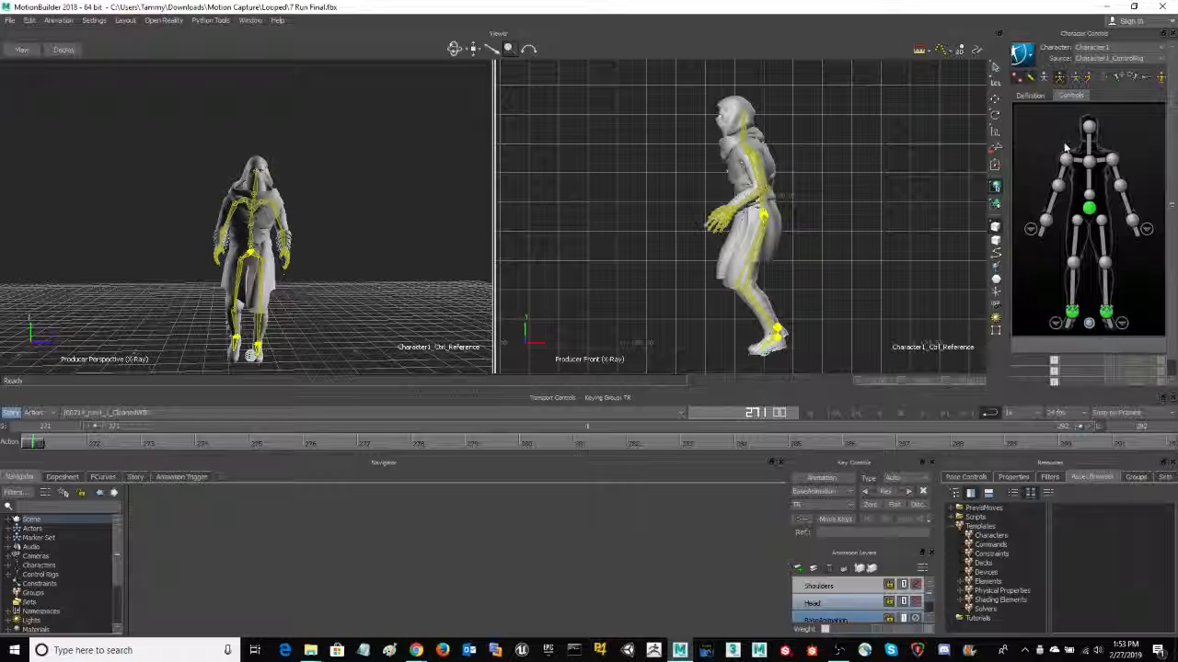
{"action": "left_click", "coordinate": [1088, 78]}
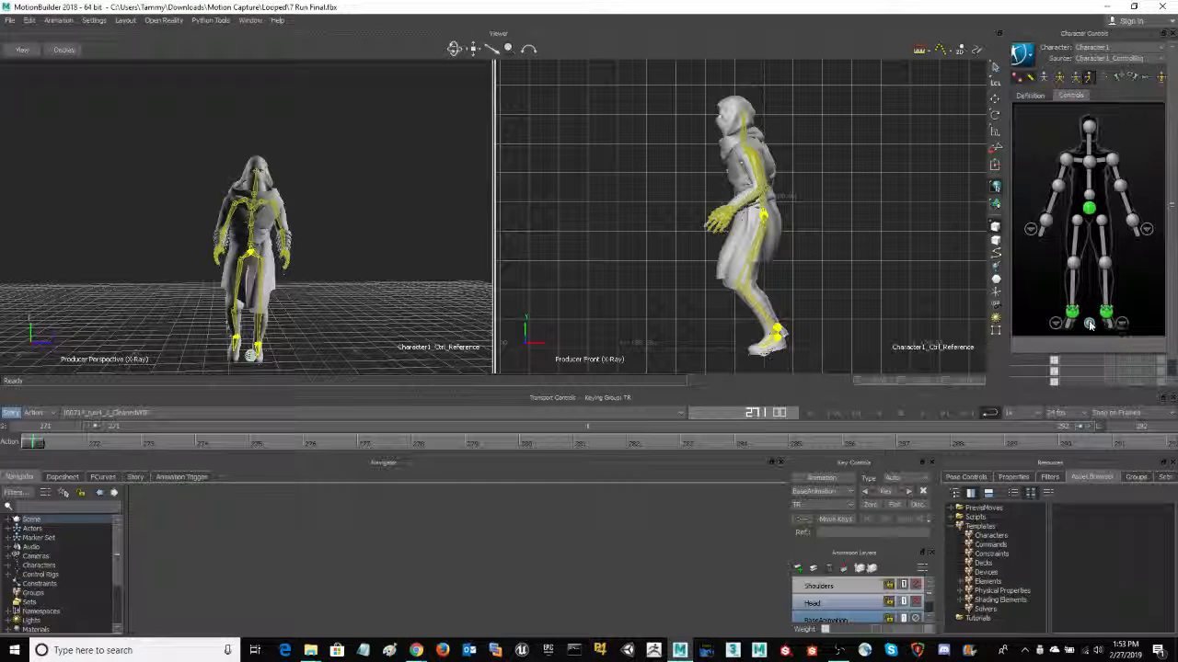
{"action": "left_click", "coordinate": [994, 117]}
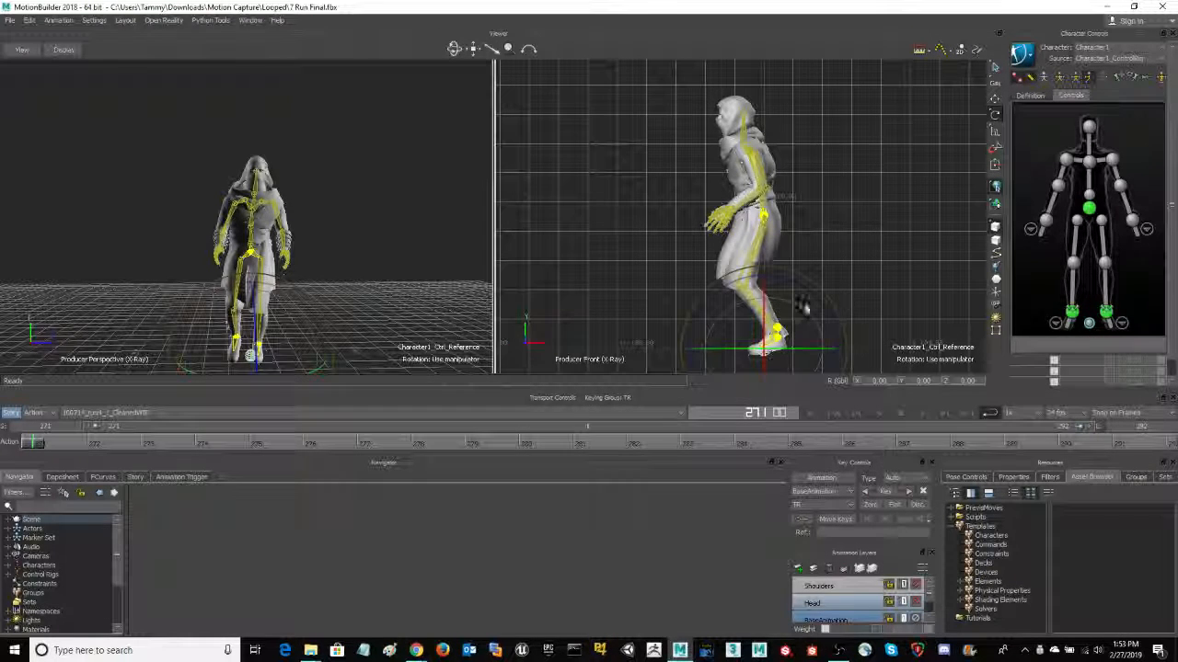
{"action": "left_click_drag", "start_coordinate": [718, 349], "coordinate": [758, 351]}
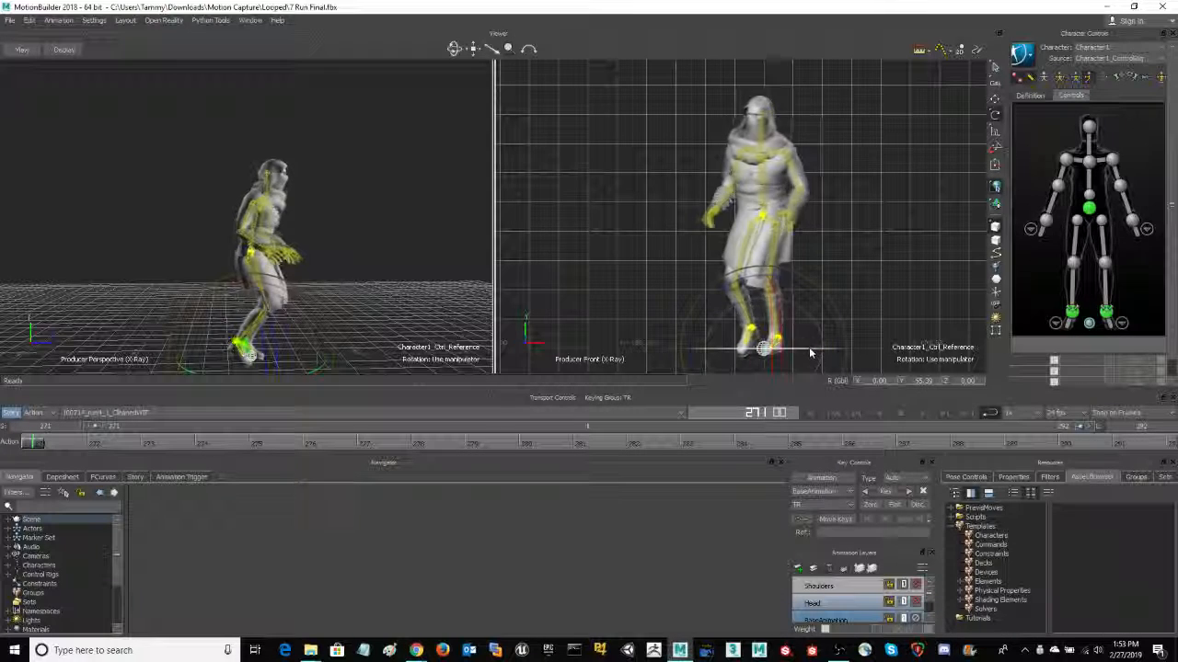
{"action": "left_click_drag", "start_coordinate": [802, 354], "coordinate": [822, 355]}
{"action": "double_click", "coordinate": [920, 381]}
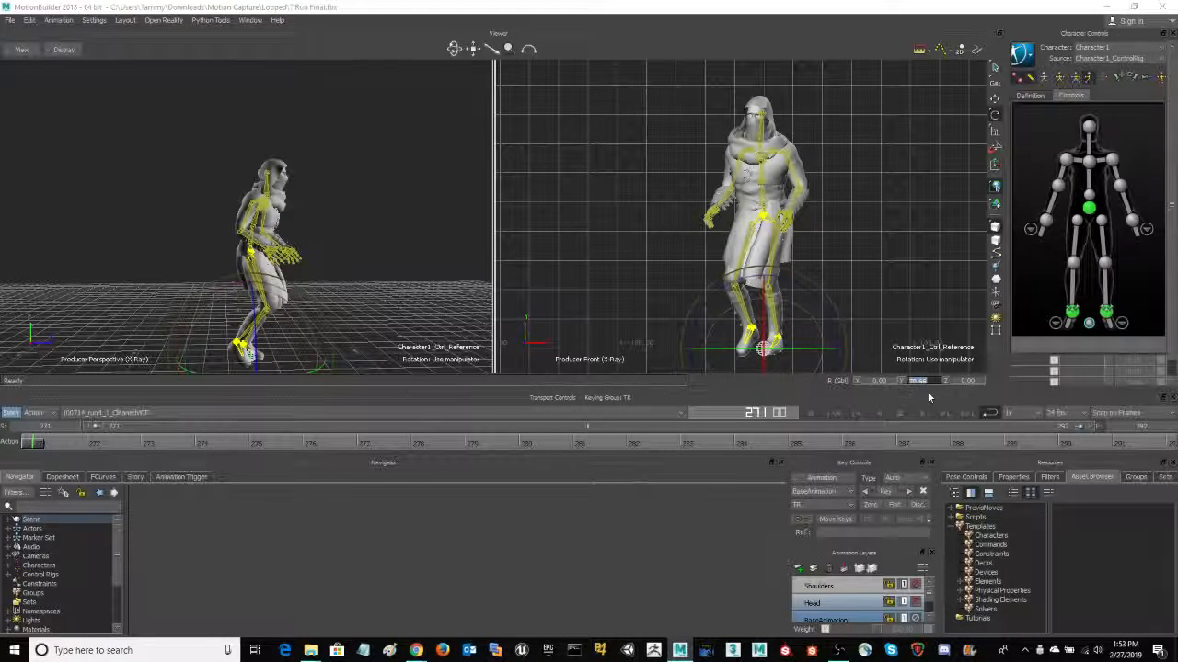
{"action": "type", "text": "60"}
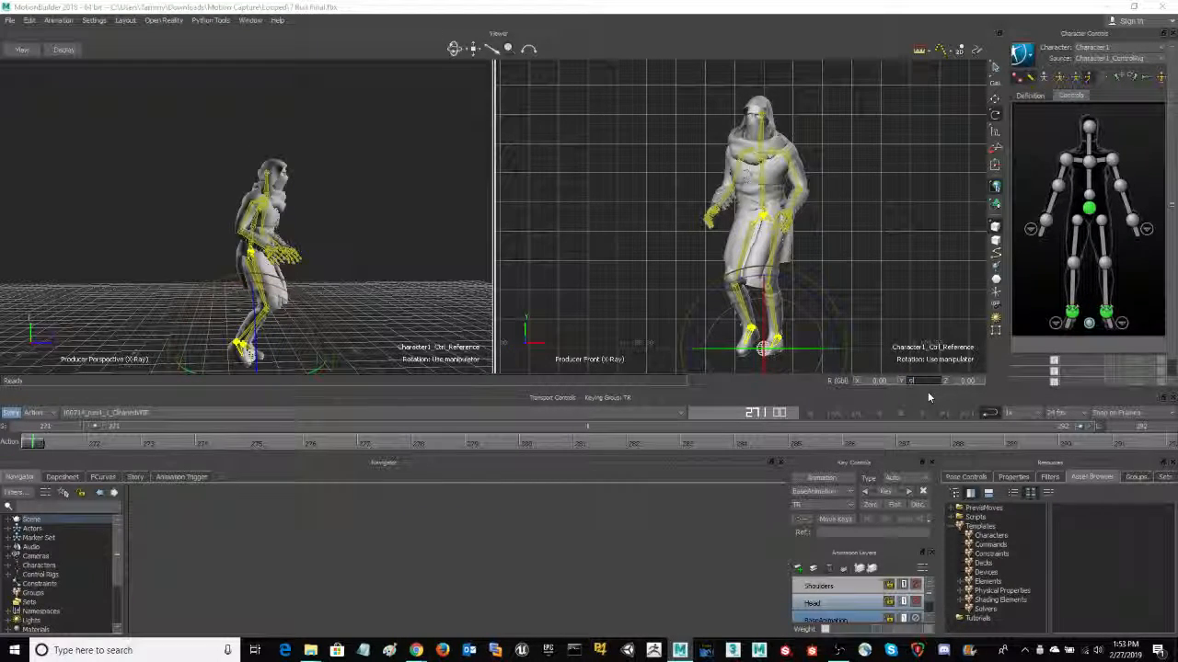
{"action": "key", "text": "Return"}
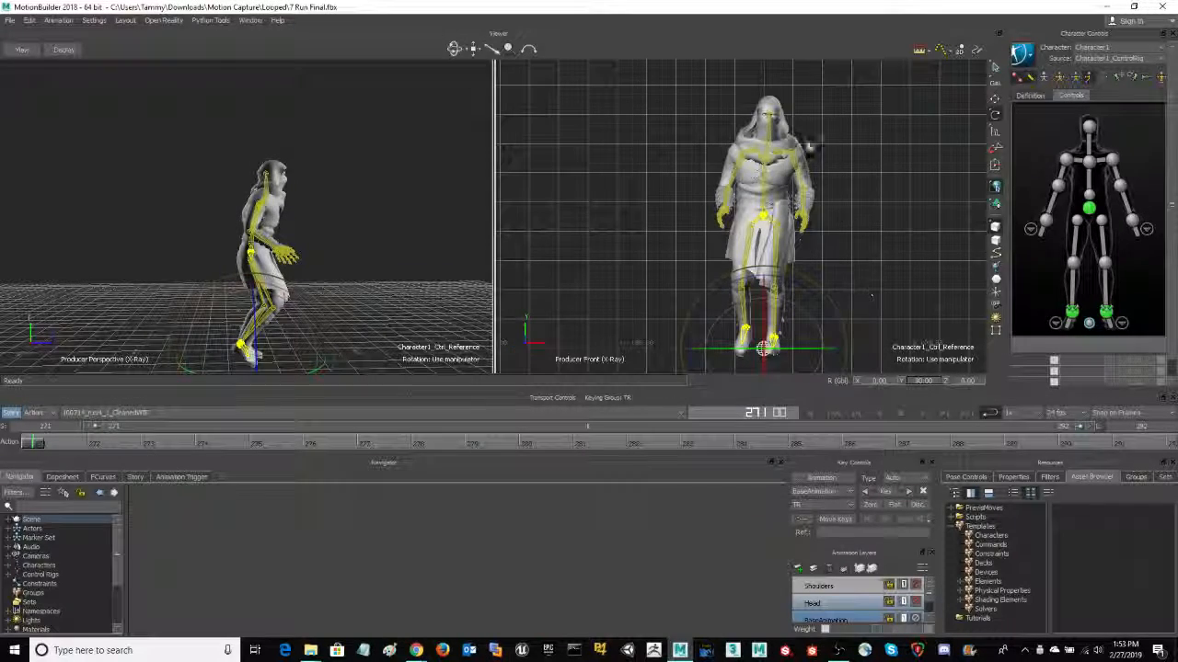
Step: Play the run cycle with the rotated character twice, stopping the playback each time
{"action": "left_click", "coordinate": [923, 415]}
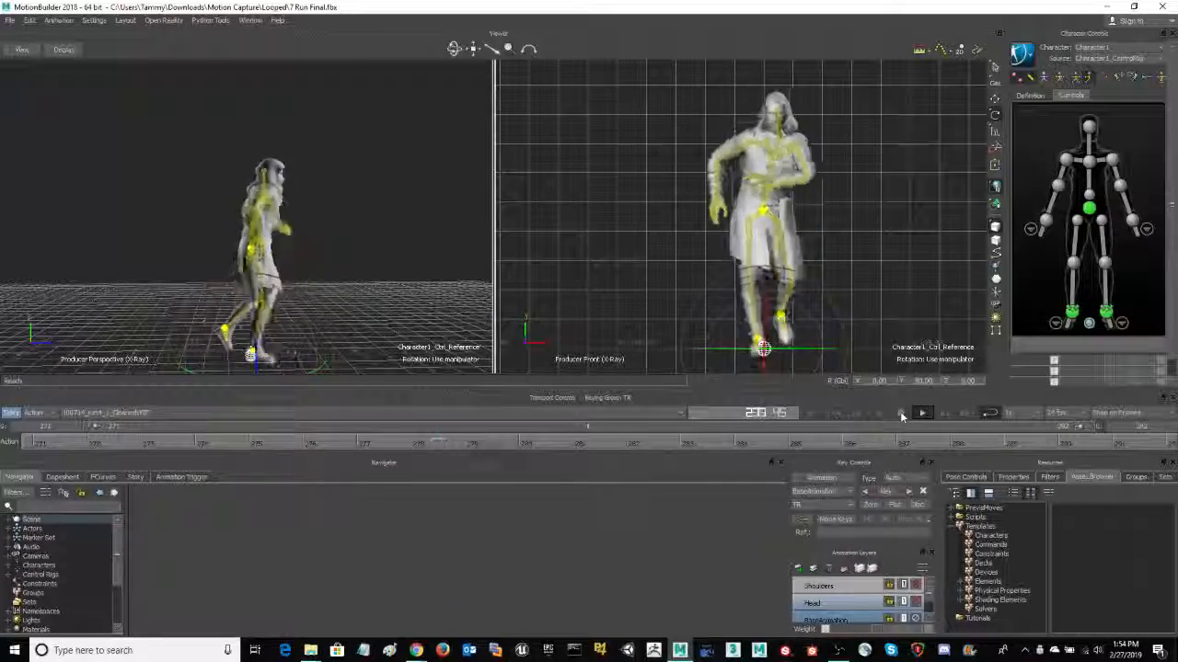
{"action": "left_click", "coordinate": [902, 414]}
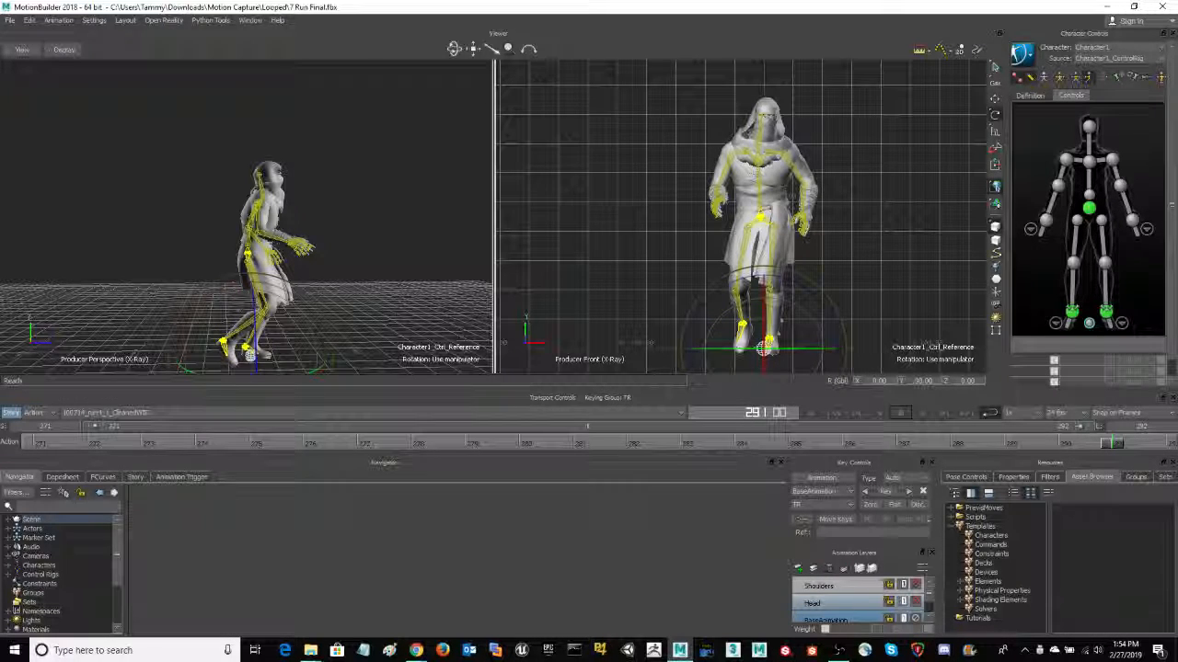
{"action": "left_click", "coordinate": [922, 413]}
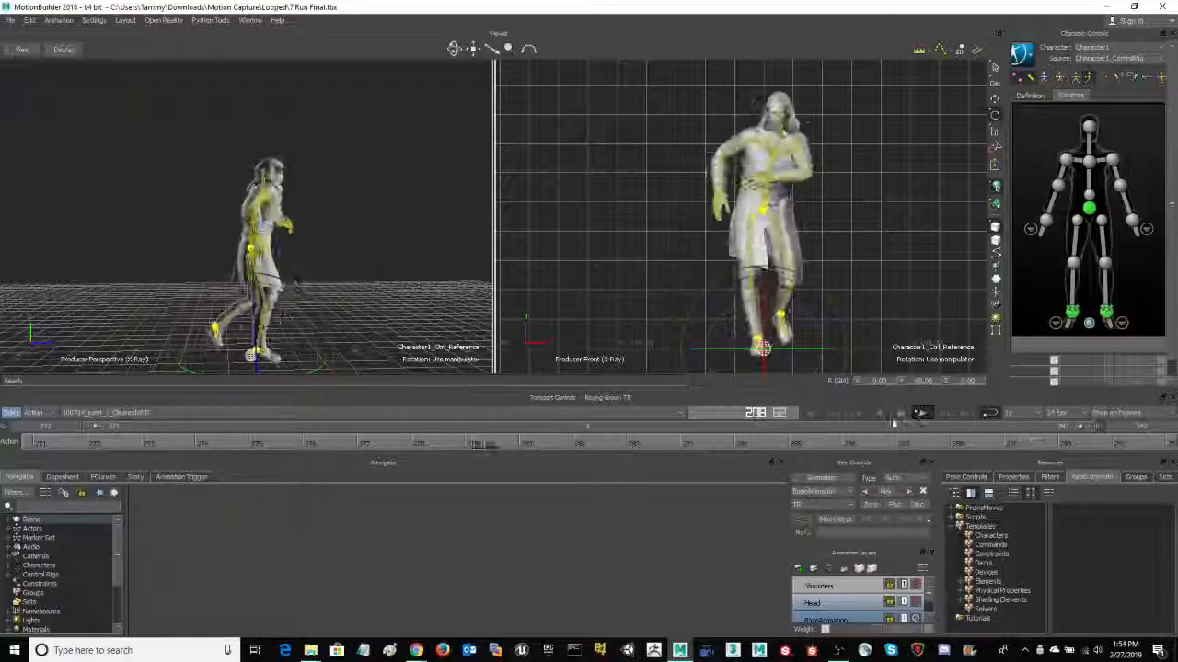
{"action": "left_click", "coordinate": [902, 413]}
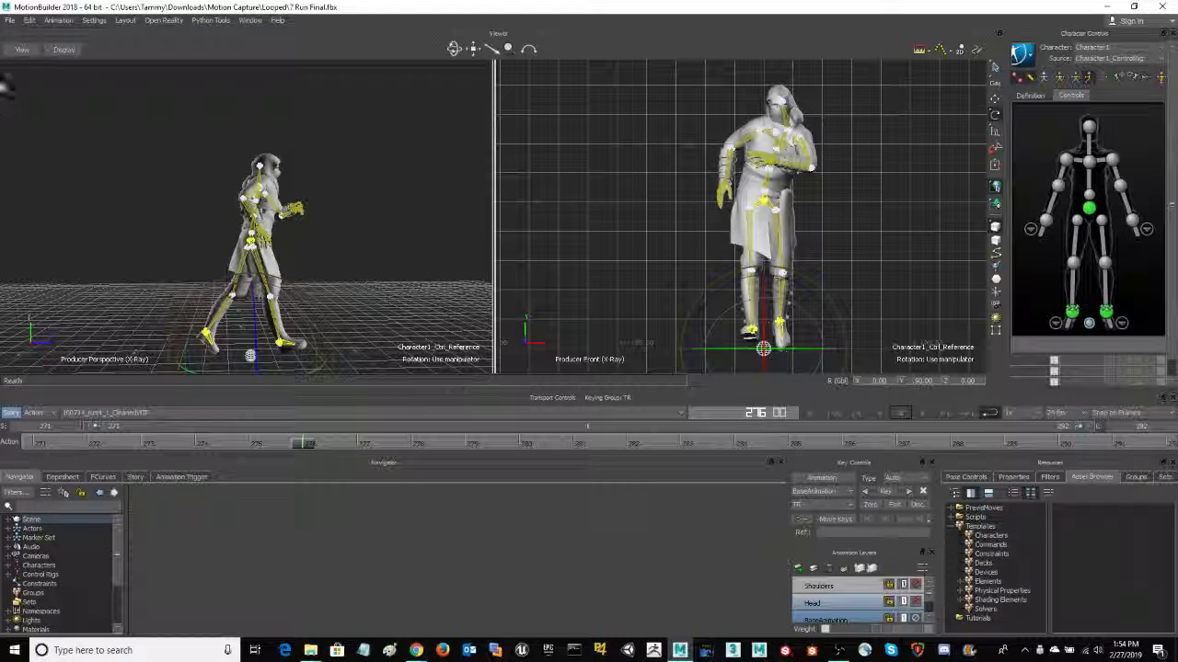
Step: Open the 7 Walk Final file from the Looped folder, discarding the run file's changes and keeping the existing open options
{"action": "left_click", "coordinate": [9, 21]}
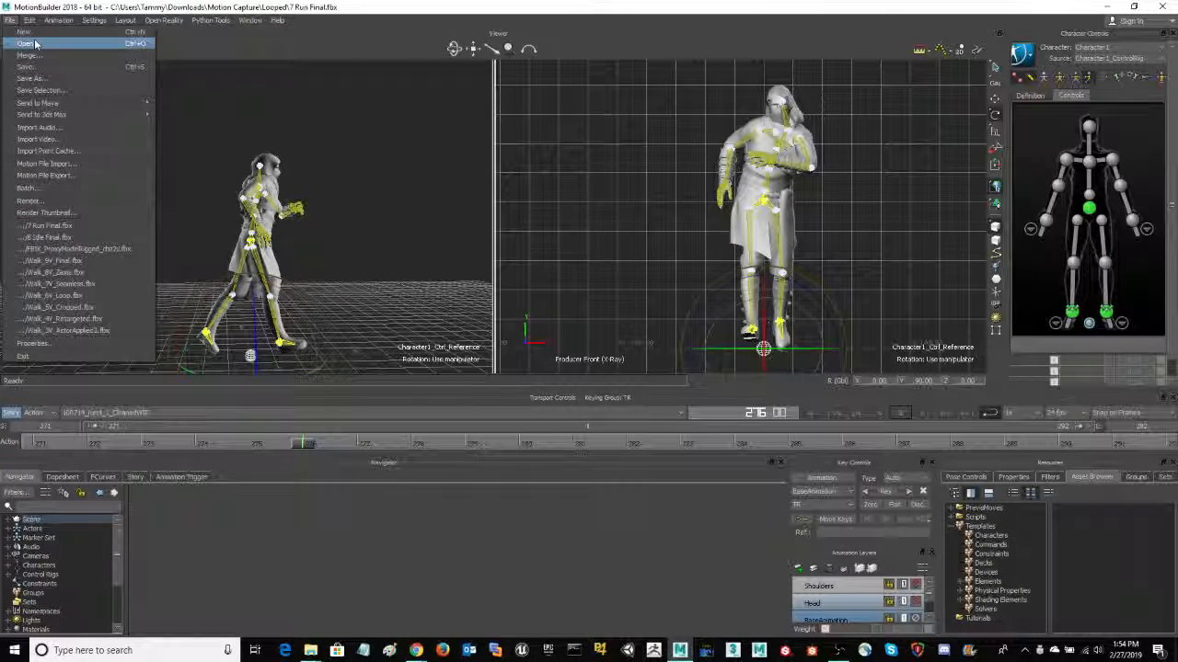
{"action": "left_click", "coordinate": [35, 43]}
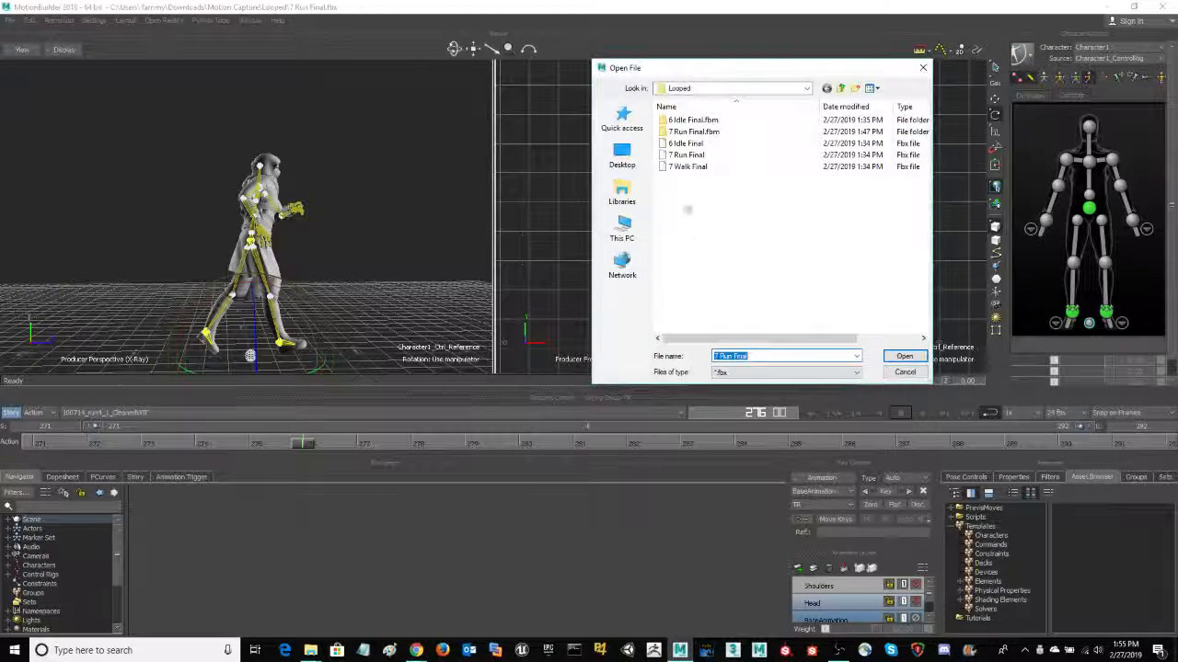
{"action": "left_click", "coordinate": [702, 168]}
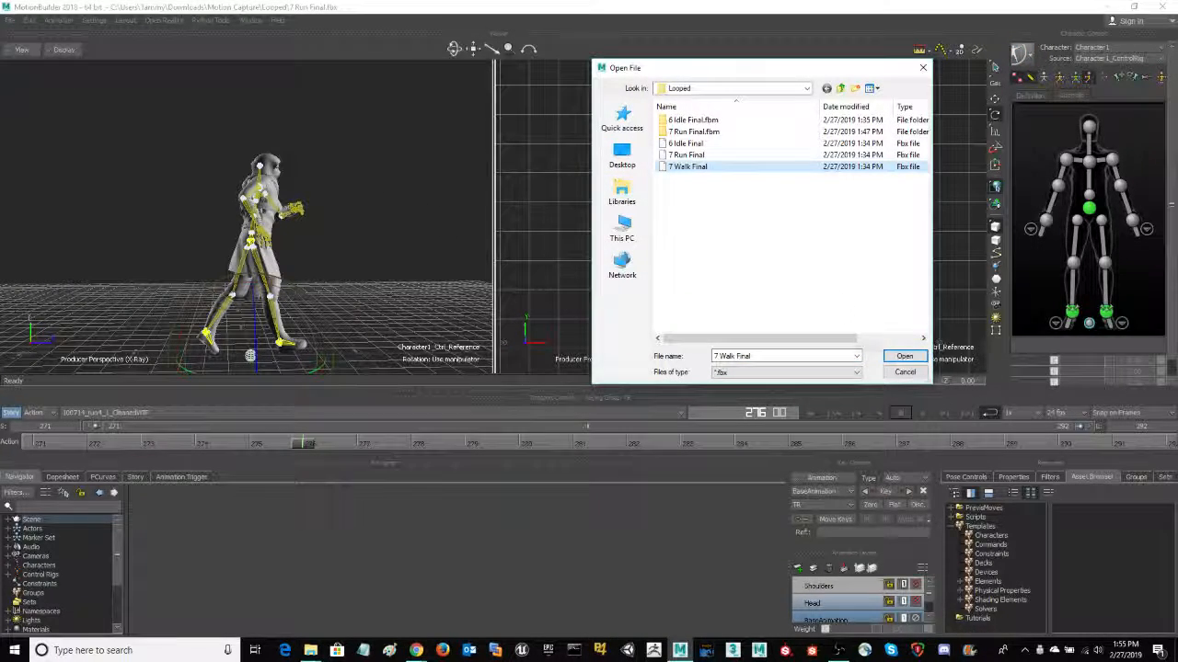
{"action": "left_click", "coordinate": [904, 357]}
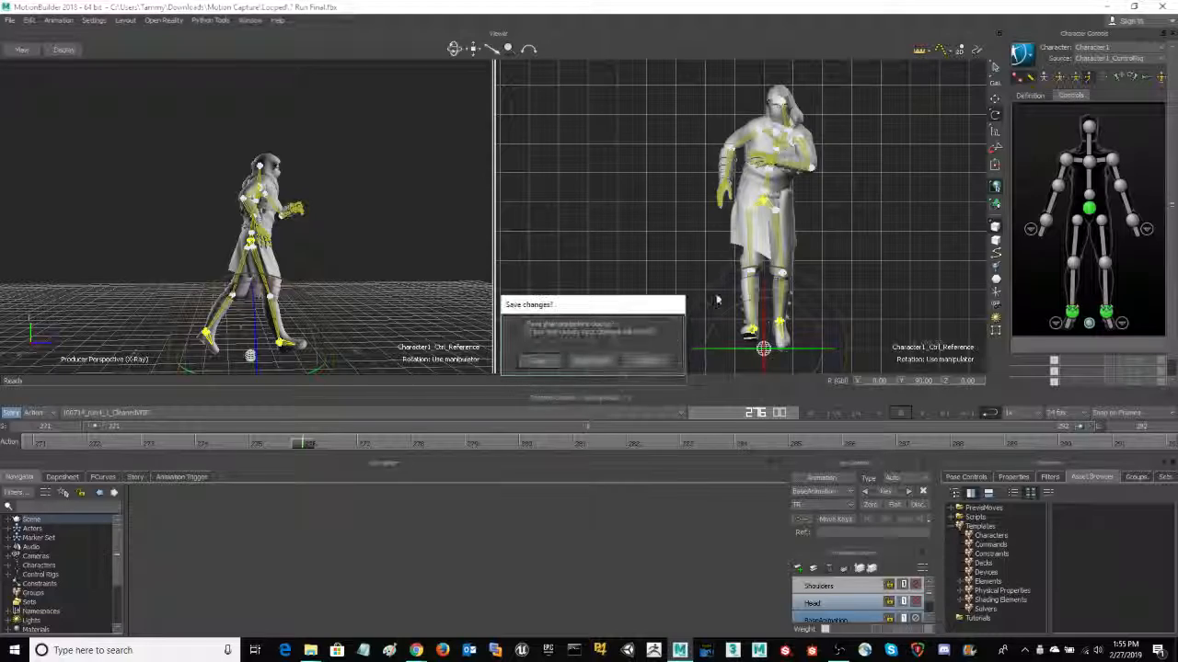
{"action": "left_click", "coordinate": [575, 360]}
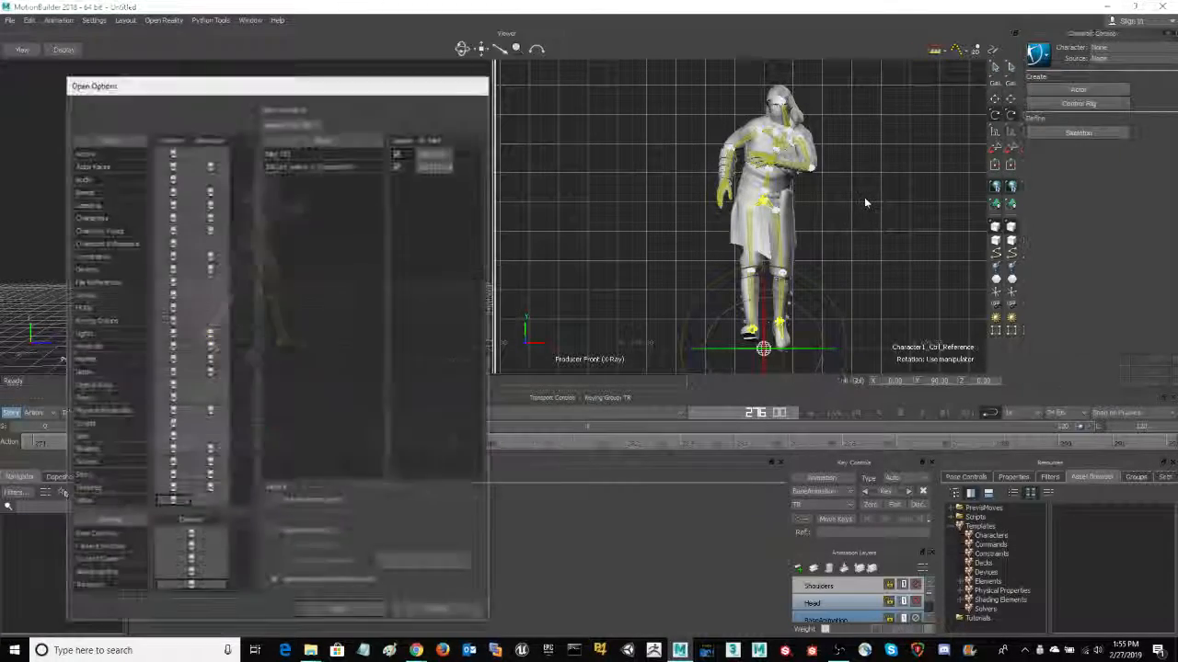
{"action": "left_click", "coordinate": [342, 610]}
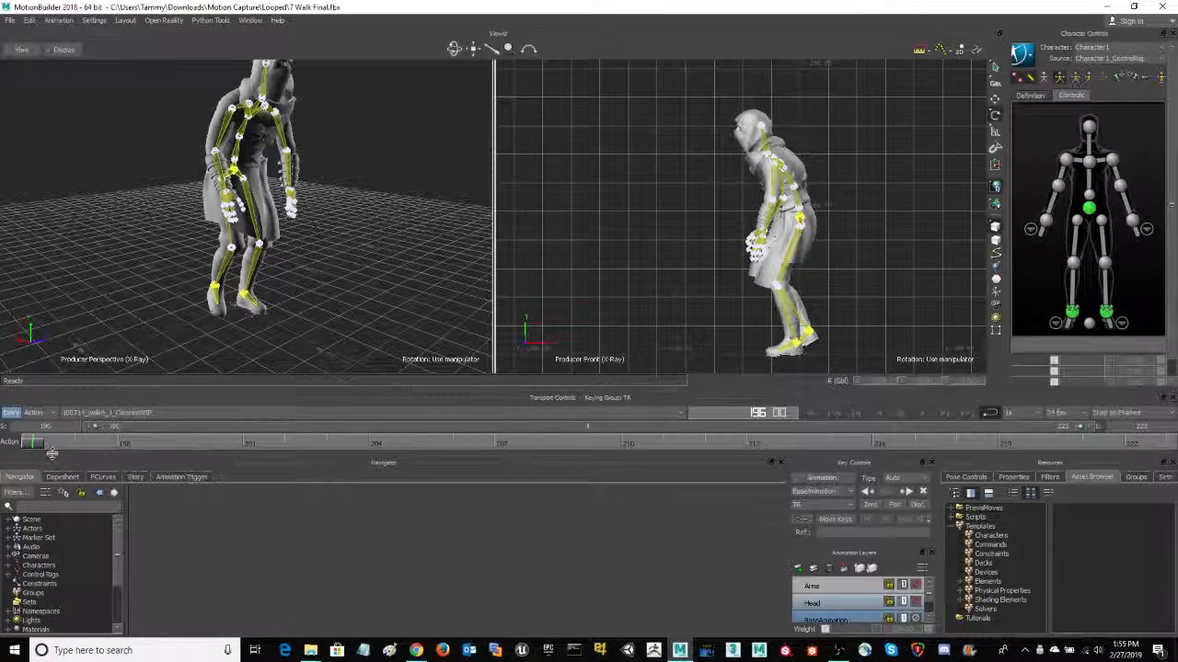
Step: Play the walk cycle from its first frame and orbit the perspective view to examine the motion from several angles
{"action": "left_click_drag", "start_coordinate": [33, 443], "coordinate": [21, 405]}
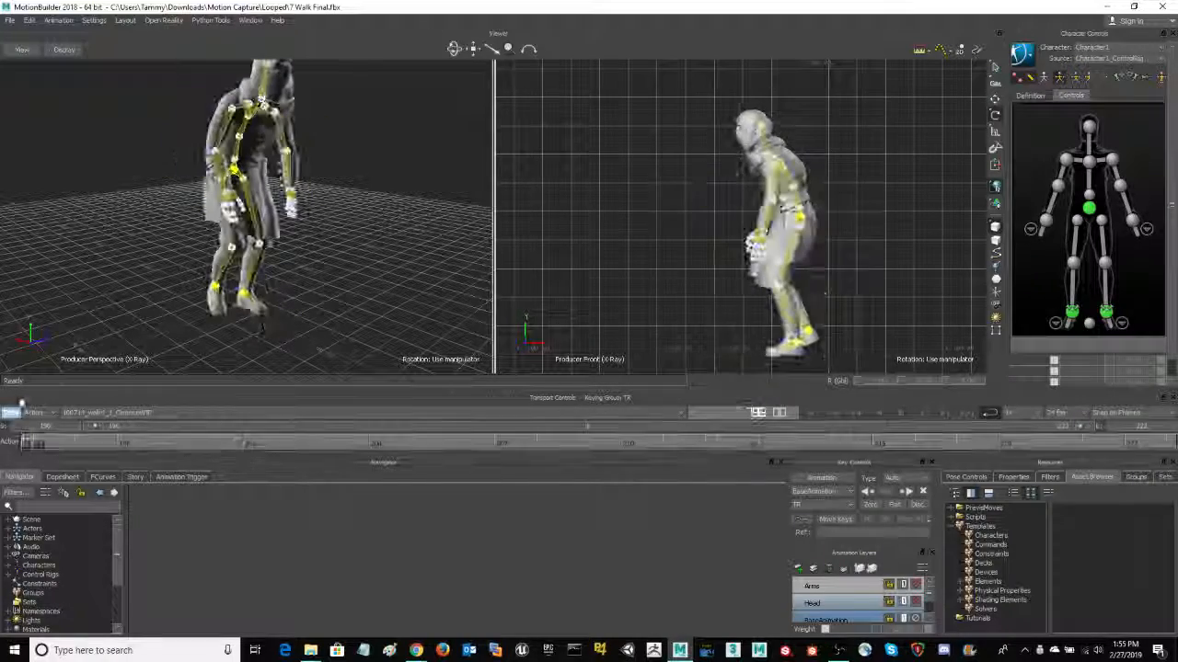
{"action": "left_click", "coordinate": [921, 414]}
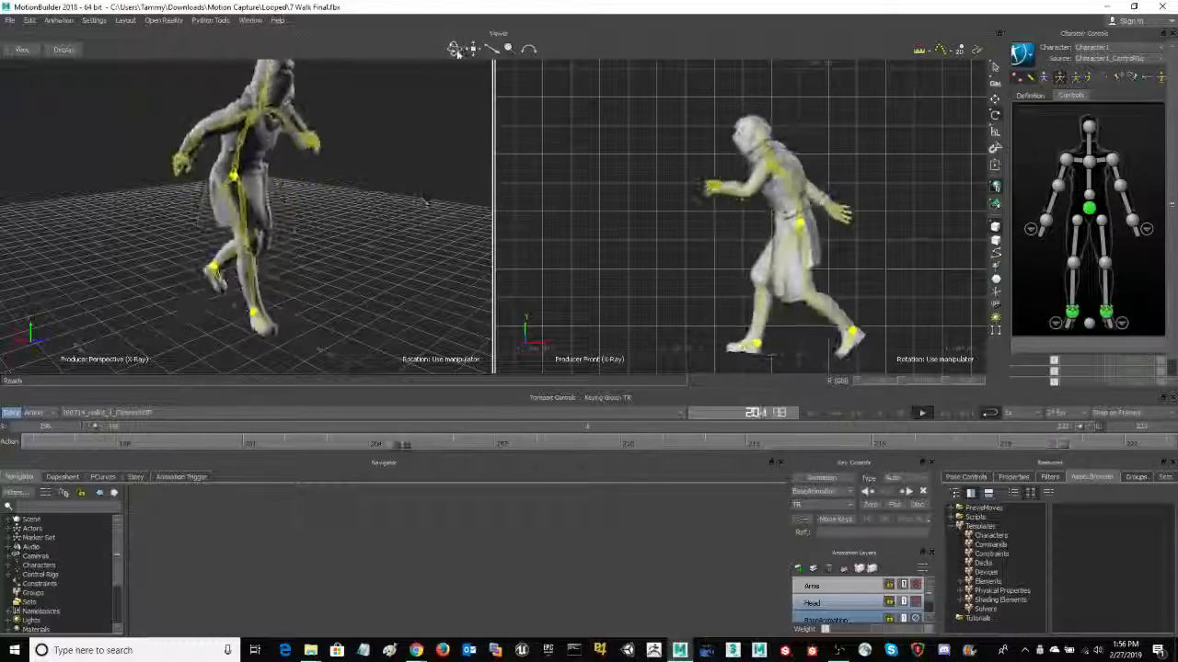
{"action": "left_click_drag", "start_coordinate": [453, 49], "coordinate": [456, 50]}
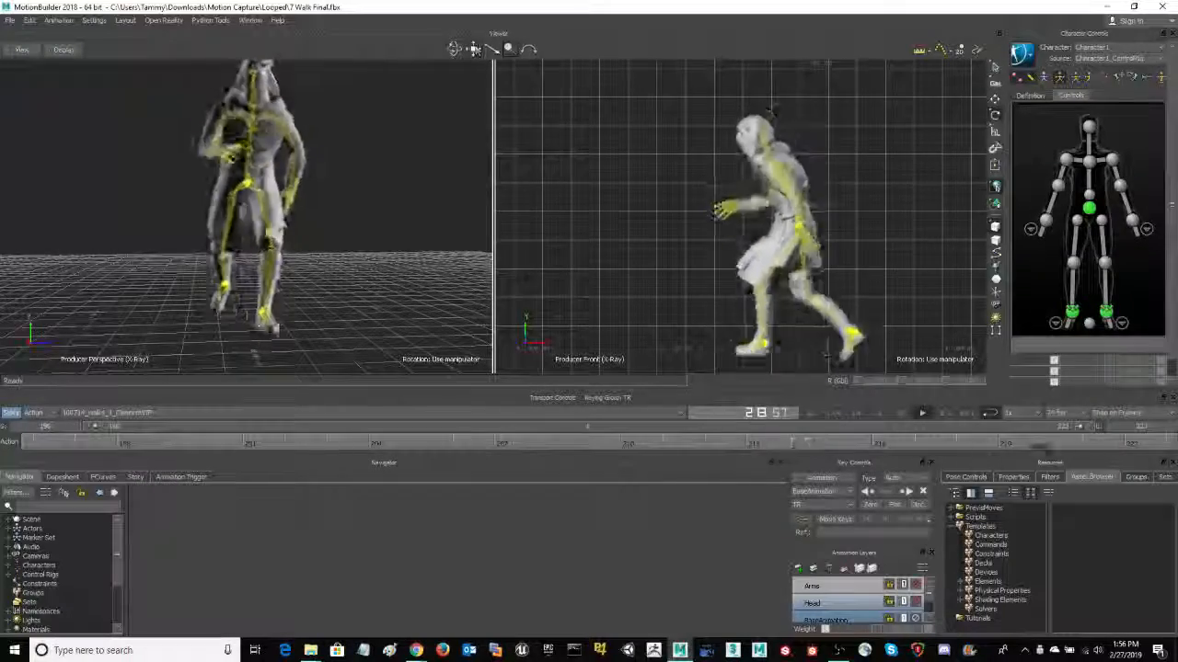
{"action": "left_click_drag", "start_coordinate": [473, 48], "coordinate": [454, 49]}
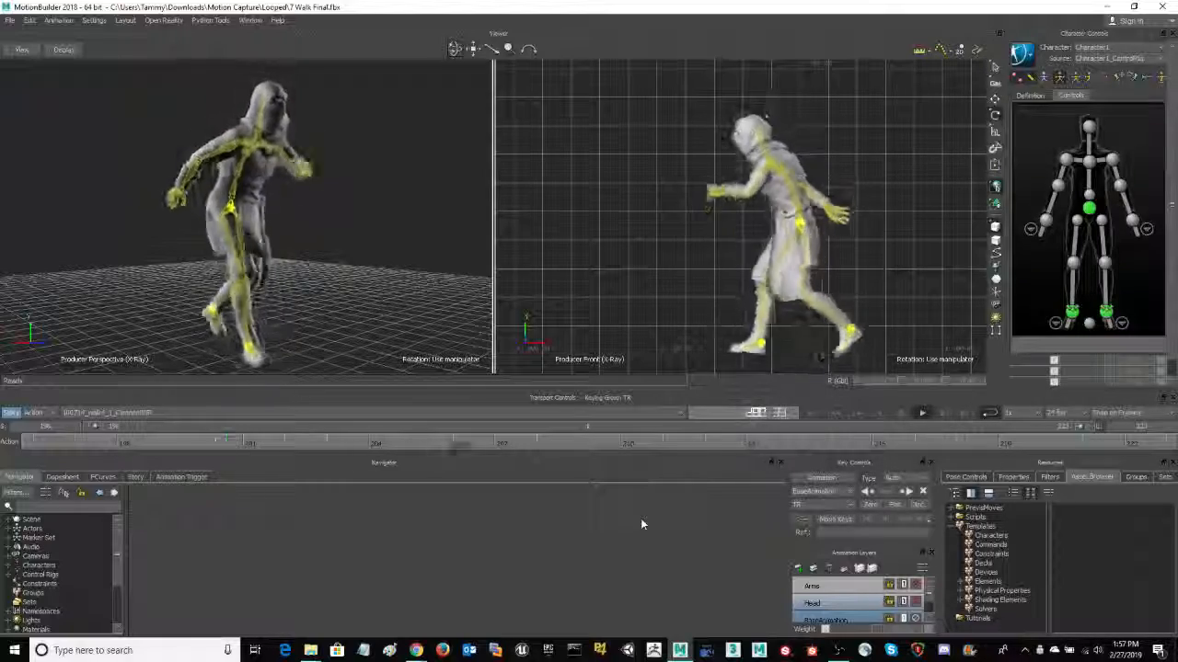
Step: Stop the walk playback and inspect the pose at frame 211 from the front in the perspective view
{"action": "left_click", "coordinate": [900, 415]}
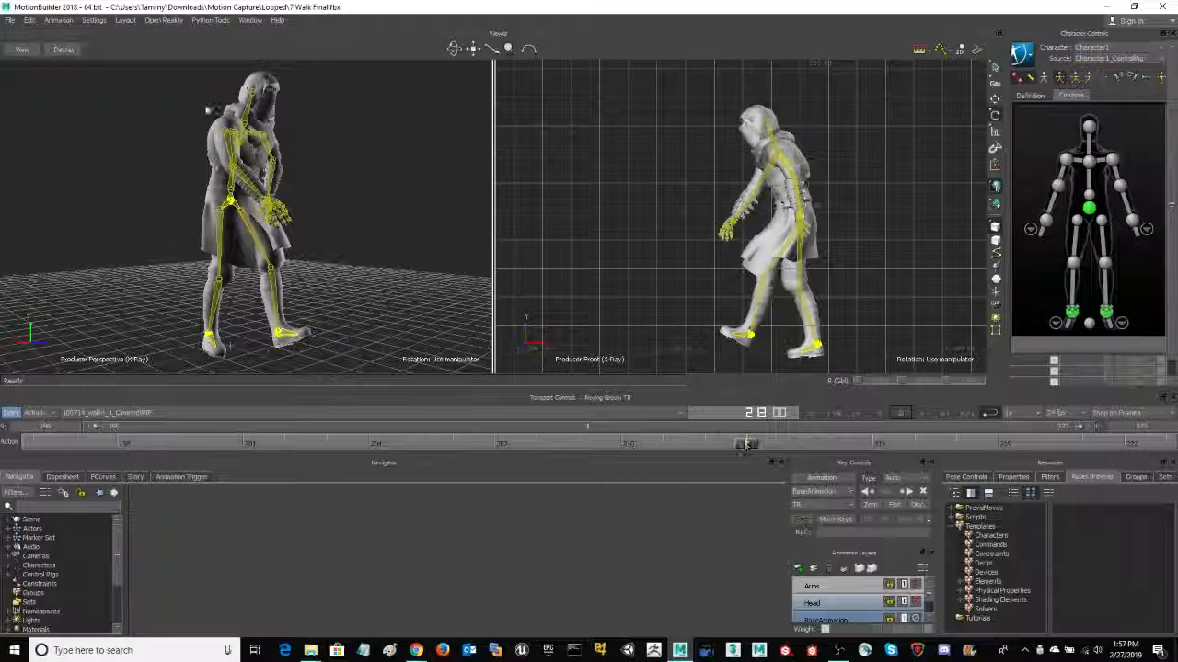
{"action": "left_click_drag", "start_coordinate": [457, 53], "coordinate": [457, 53]}
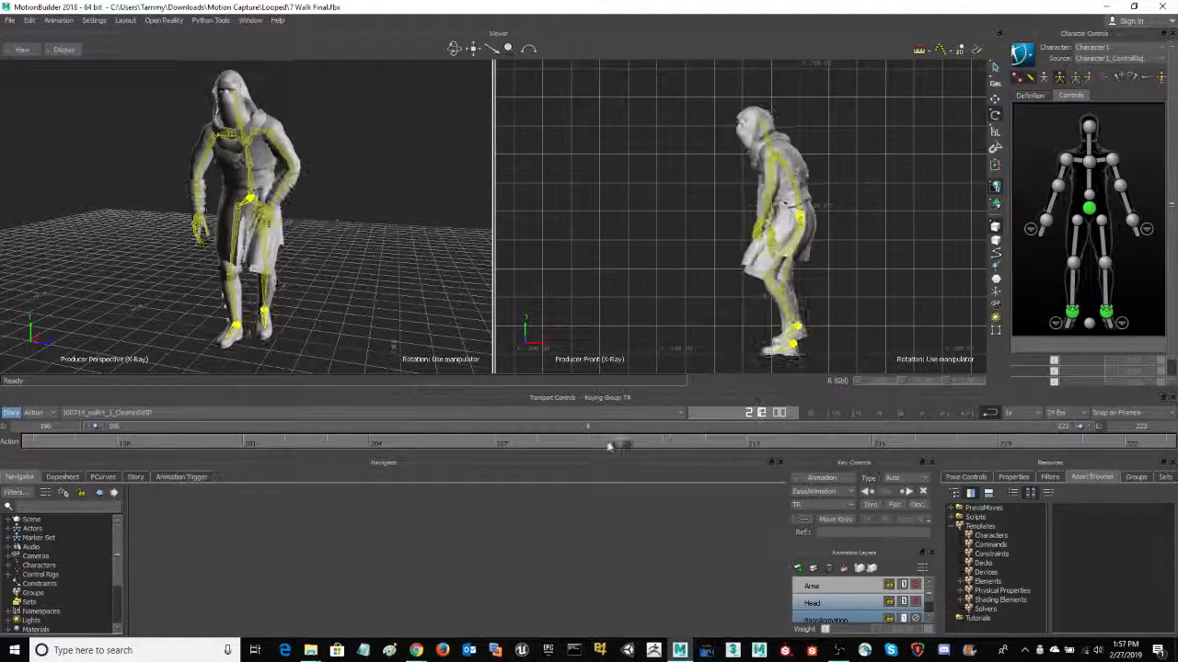
{"action": "mouse_move", "coordinate": [665, 446]}
{"action": "left_mouse_down"}
{"action": "mouse_move", "coordinate": [739, 444]}
{"action": "mouse_move", "coordinate": [665, 451]}
{"action": "left_mouse_up"}
{"action": "left_click_drag", "start_coordinate": [453, 49], "coordinate": [474, 46]}
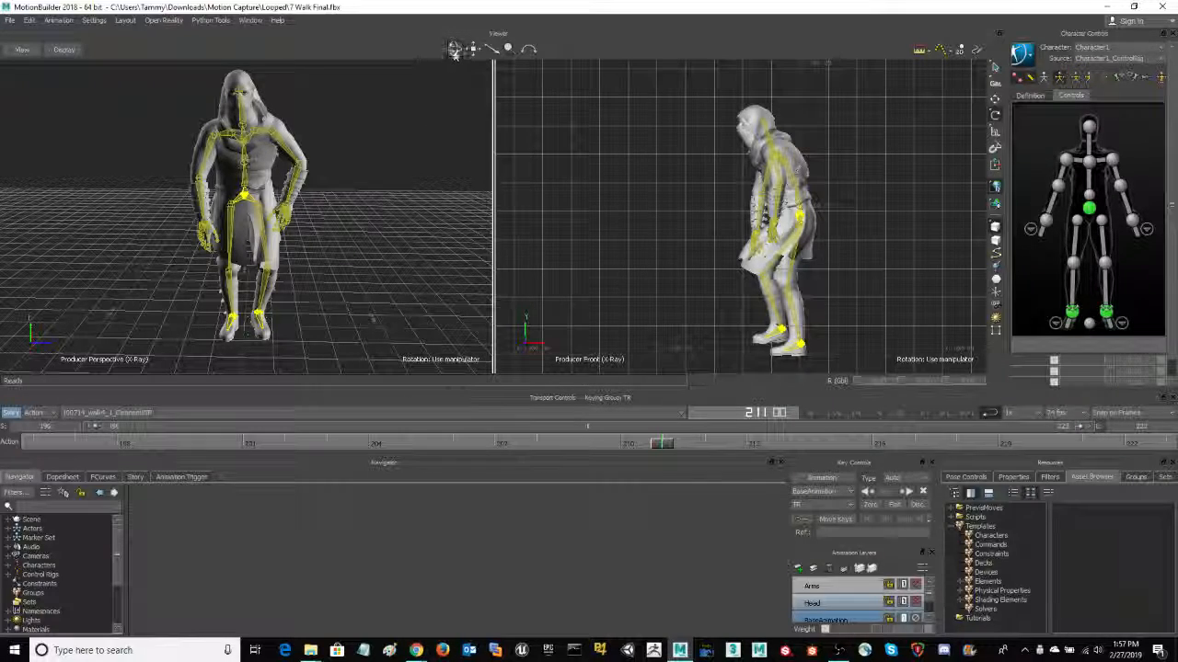
{"action": "mouse_move", "coordinate": [454, 51]}
{"action": "left_mouse_down"}
{"action": "mouse_move", "coordinate": [396, 46]}
{"action": "mouse_move", "coordinate": [397, 23]}
{"action": "mouse_move", "coordinate": [451, 16]}
{"action": "mouse_move", "coordinate": [454, 37]}
{"action": "mouse_move", "coordinate": [409, 55]}
{"action": "mouse_move", "coordinate": [350, 30]}
{"action": "mouse_move", "coordinate": [454, 46]}
{"action": "left_mouse_up"}
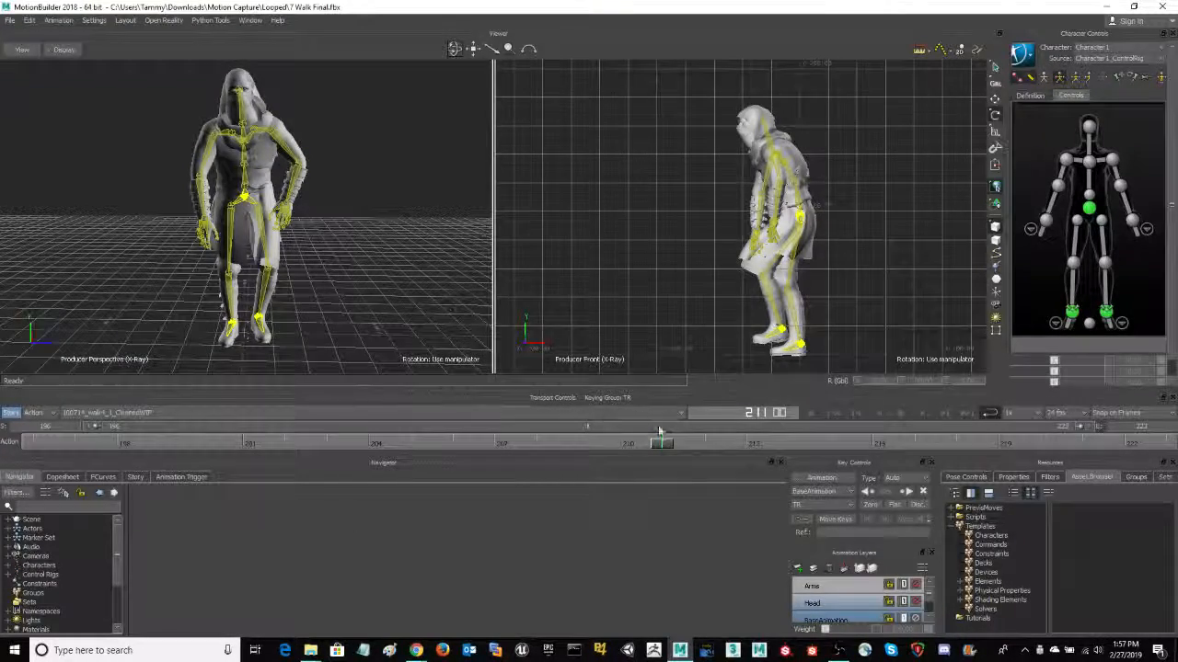
Step: Scrub back and forth through the walk cycle to compare its start, middle and end poses, finishing on frame 212
{"action": "left_click_drag", "start_coordinate": [657, 443], "coordinate": [161, 443]}
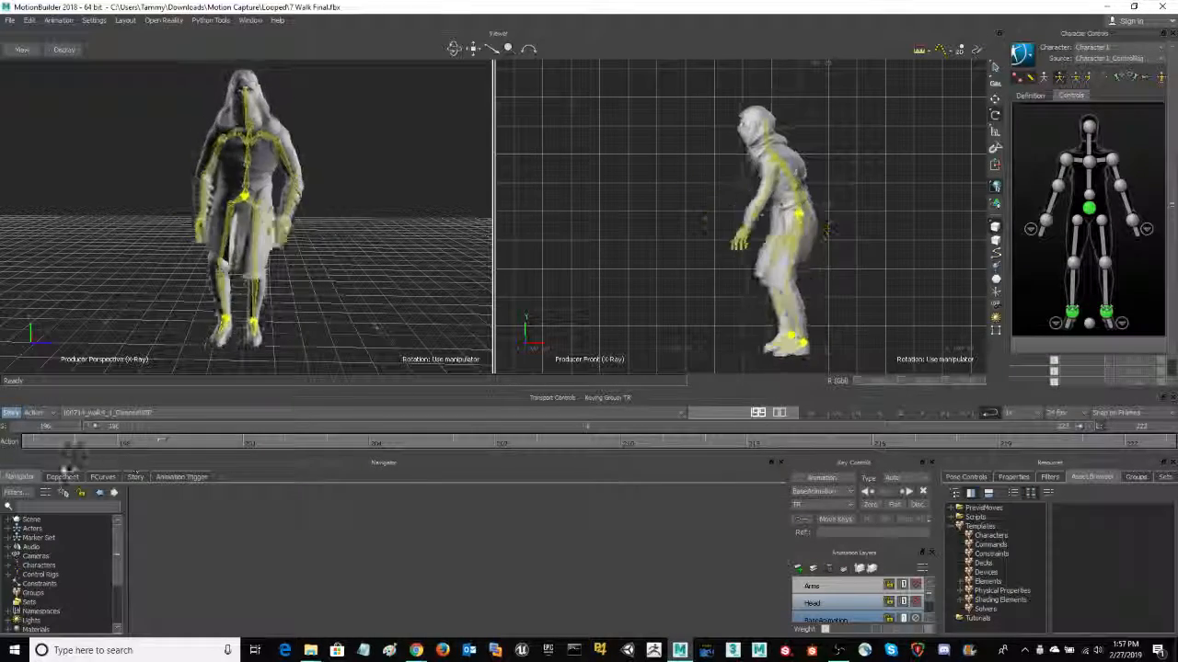
{"action": "left_click_drag", "start_coordinate": [1, 476], "coordinate": [136, 475]}
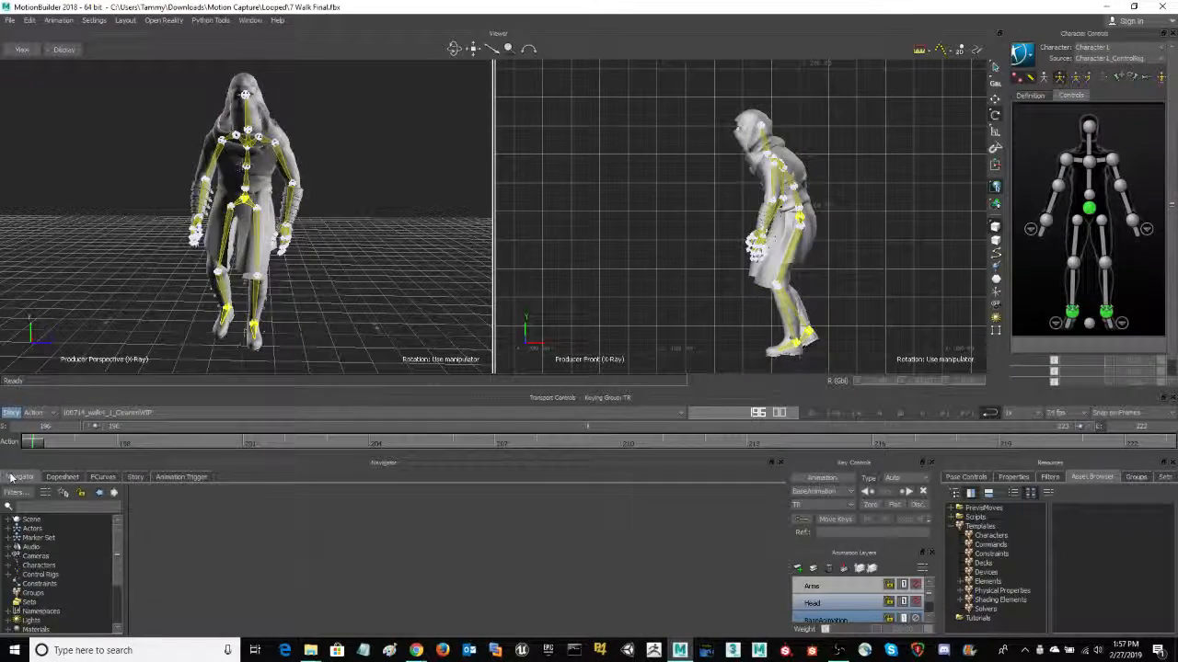
{"action": "left_click_drag", "start_coordinate": [11, 478], "coordinate": [674, 444]}
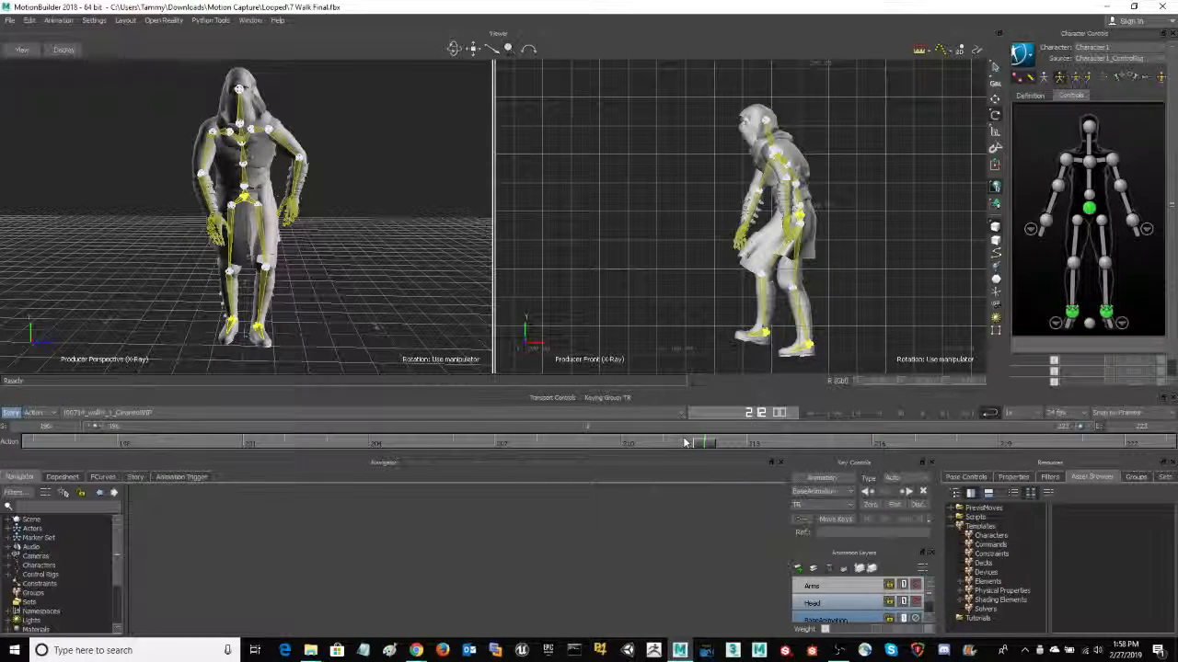
{"action": "left_click_drag", "start_coordinate": [571, 451], "coordinate": [806, 456]}
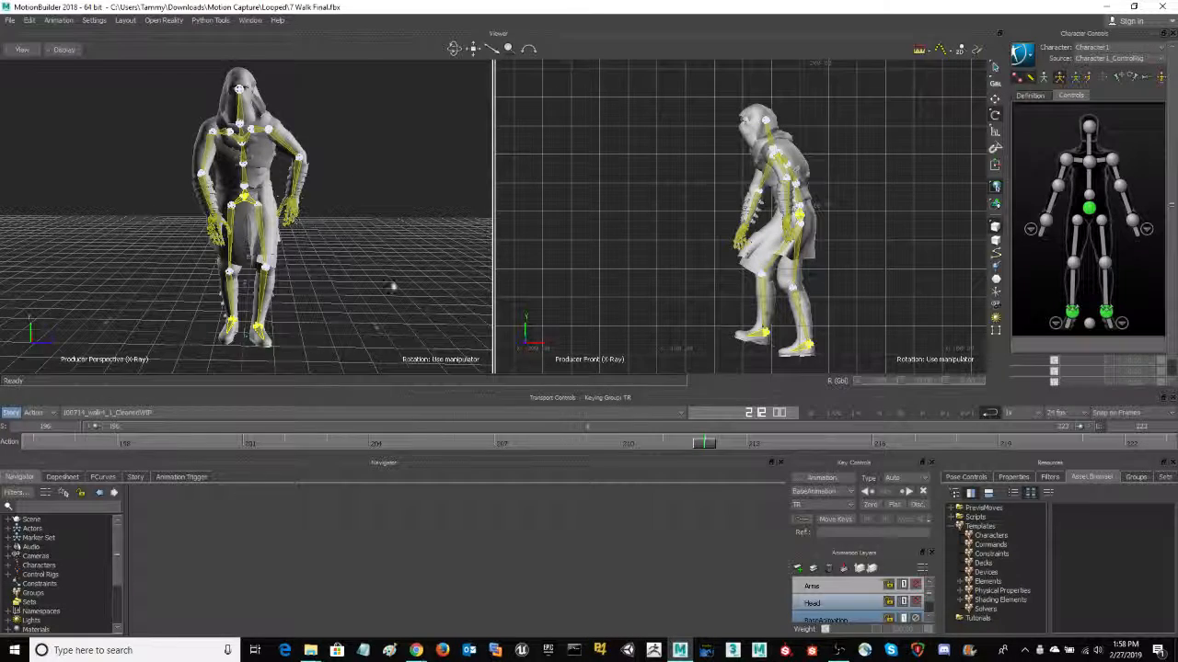
{"action": "left_click_drag", "start_coordinate": [698, 446], "coordinate": [751, 446]}
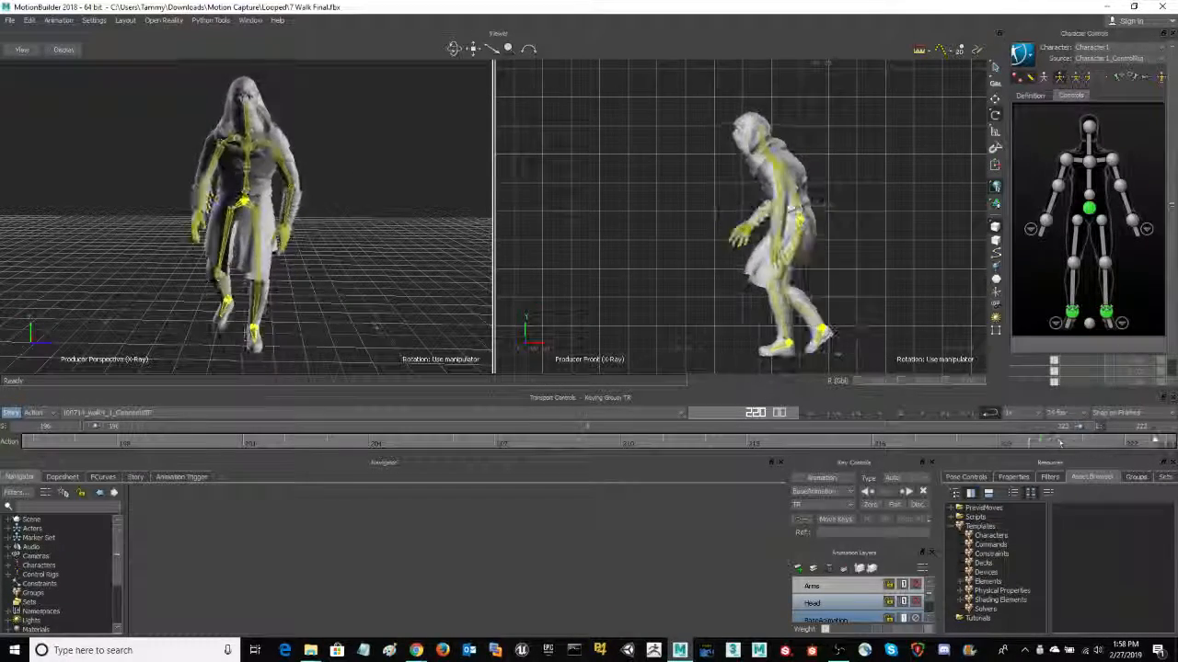
{"action": "left_click_drag", "start_coordinate": [1059, 443], "coordinate": [1136, 446]}
{"action": "left_click_drag", "start_coordinate": [1051, 453], "coordinate": [632, 458]}
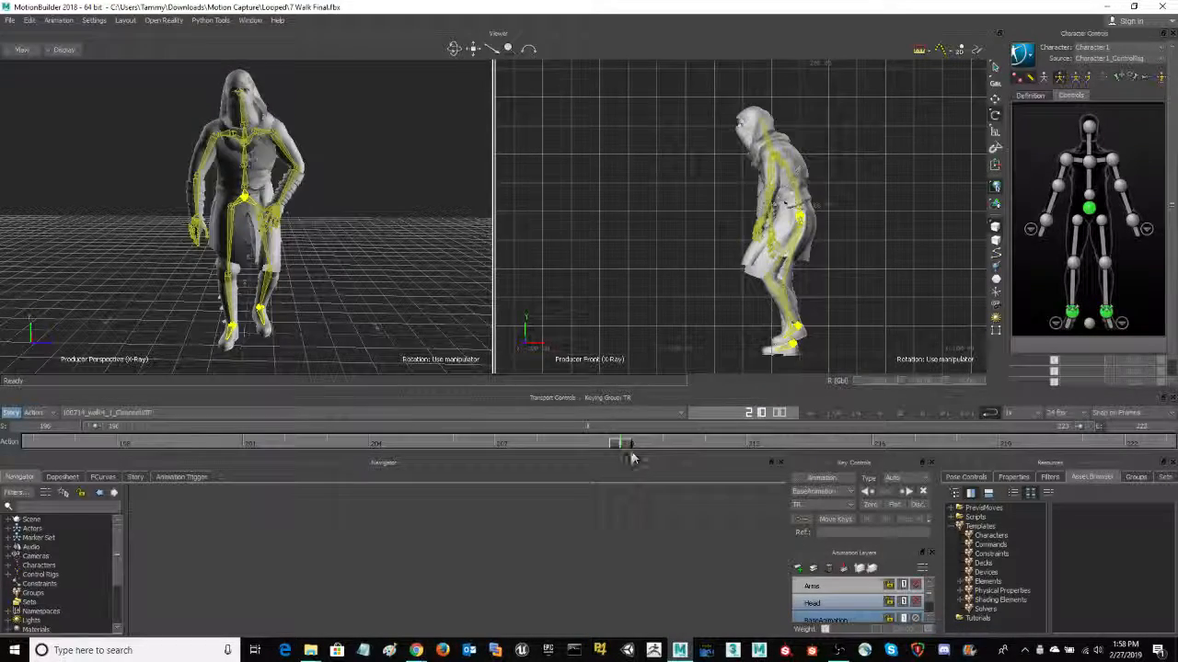
{"action": "left_click_drag", "start_coordinate": [783, 458], "coordinate": [636, 470]}
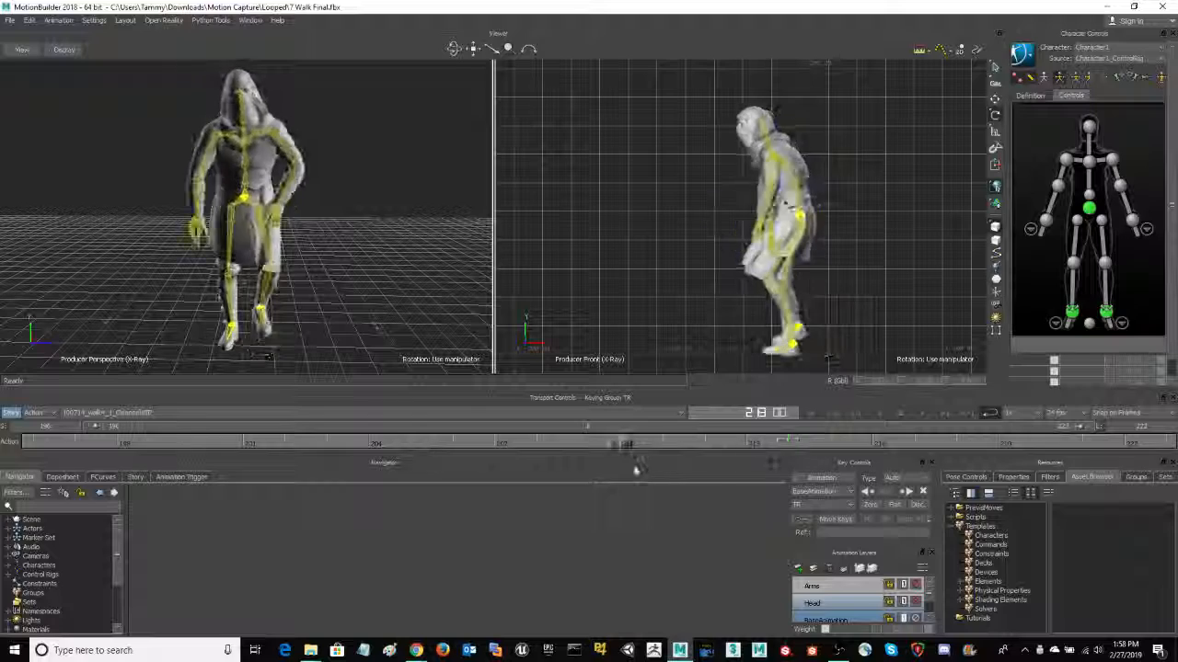
{"action": "left_click_drag", "start_coordinate": [736, 469], "coordinate": [704, 460]}
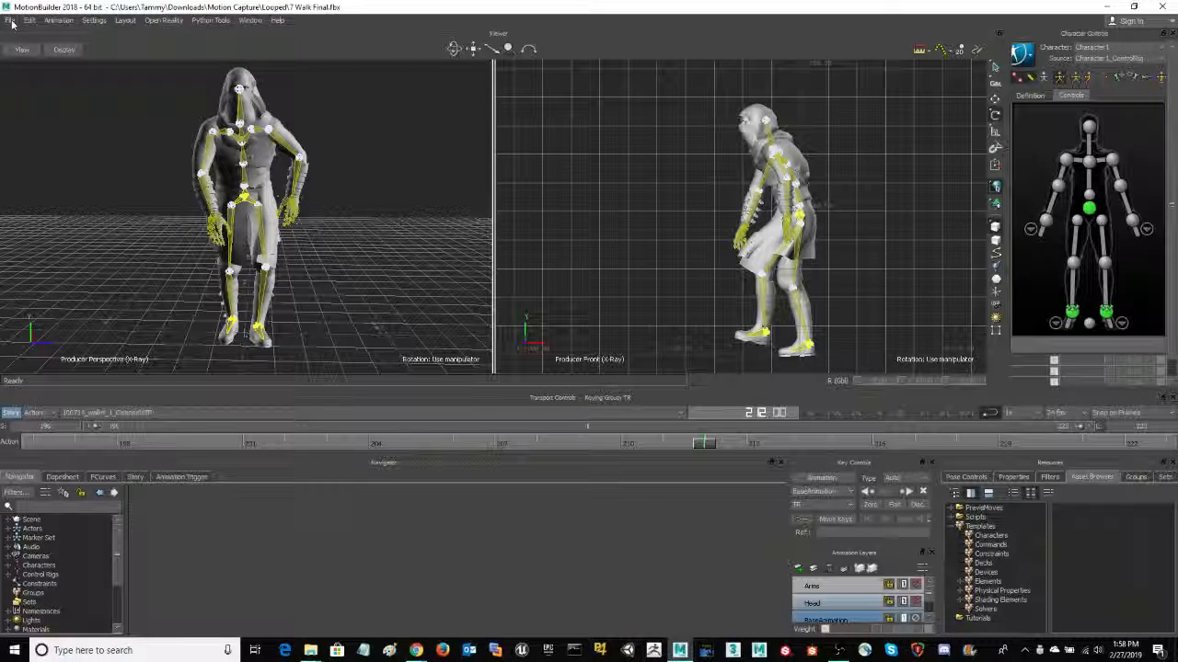
Step: Bring up the file-opening dialog on the Looped folder to review the finished idle, run and walk files
{"action": "left_click", "coordinate": [11, 21]}
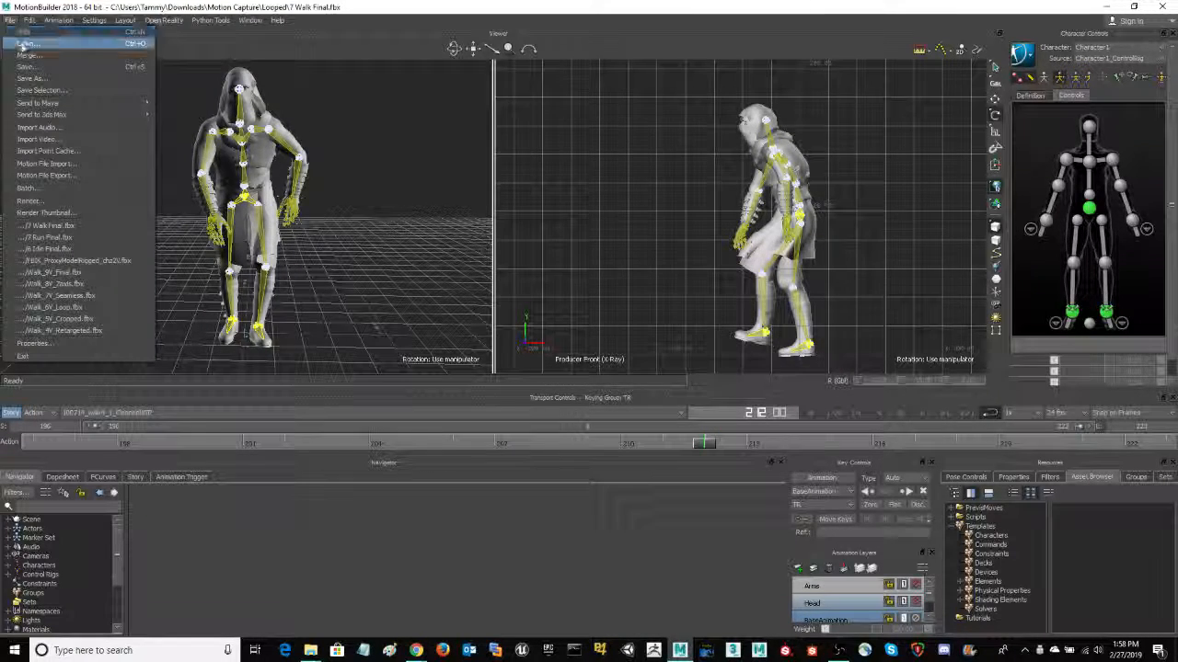
{"action": "left_click", "coordinate": [30, 43]}
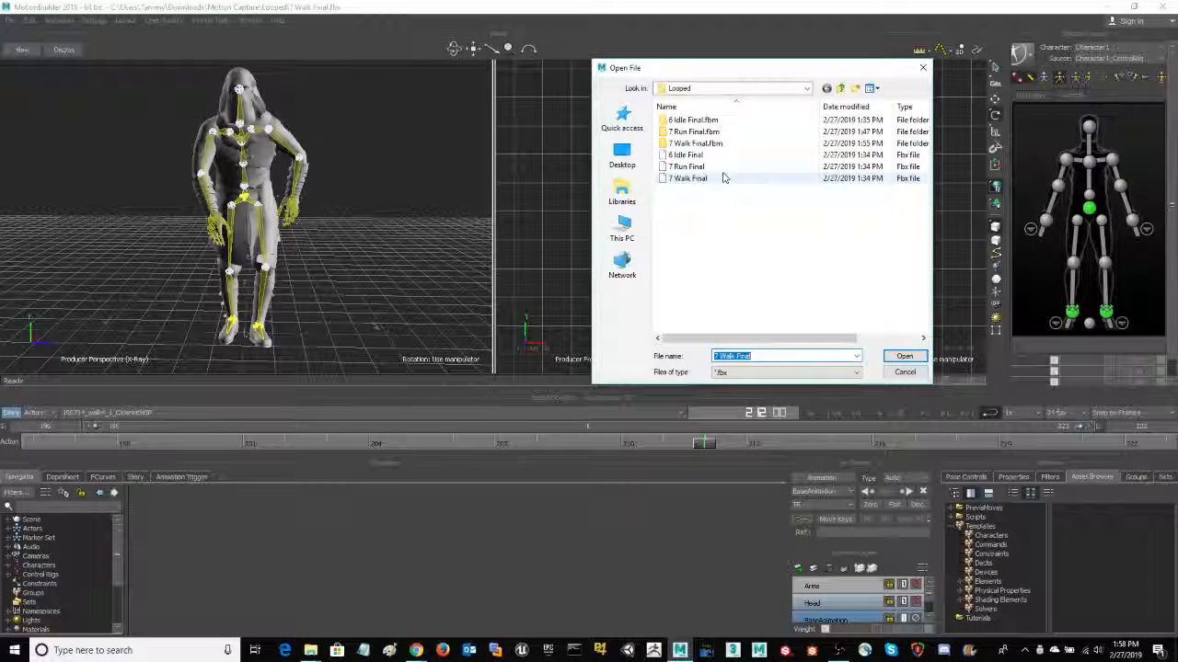
{"action": "left_click_drag", "start_coordinate": [739, 71], "coordinate": [505, 123]}
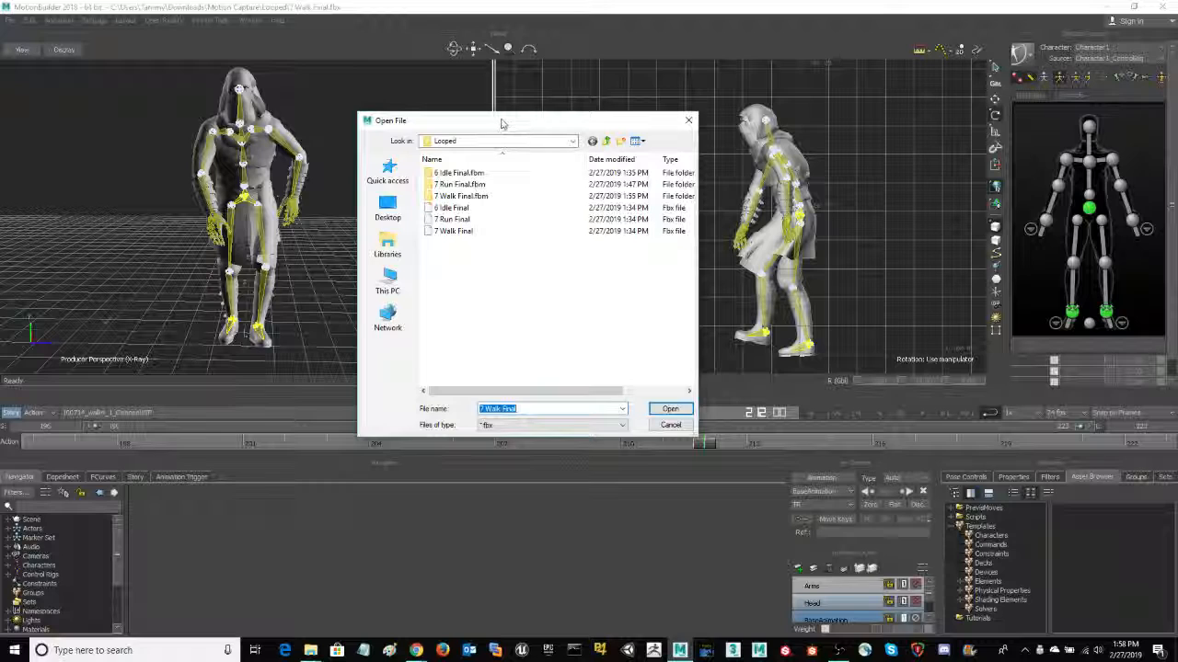
{"action": "left_click_drag", "start_coordinate": [502, 123], "coordinate": [489, 135]}
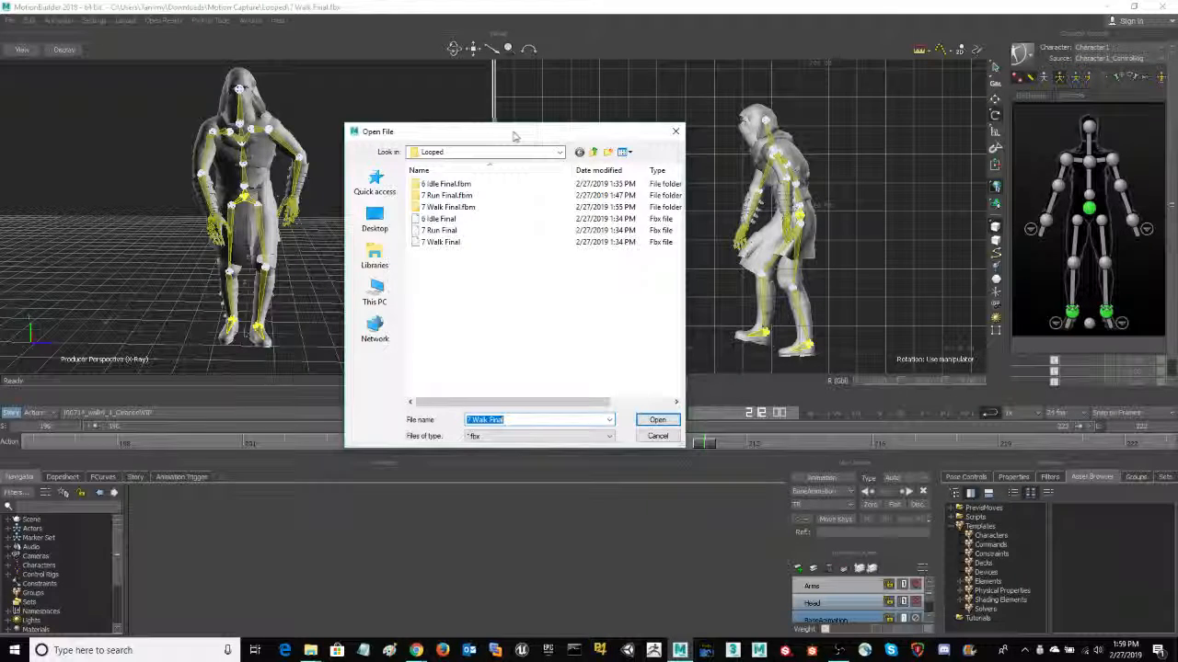
{"action": "left_click_drag", "start_coordinate": [514, 135], "coordinate": [509, 143]}
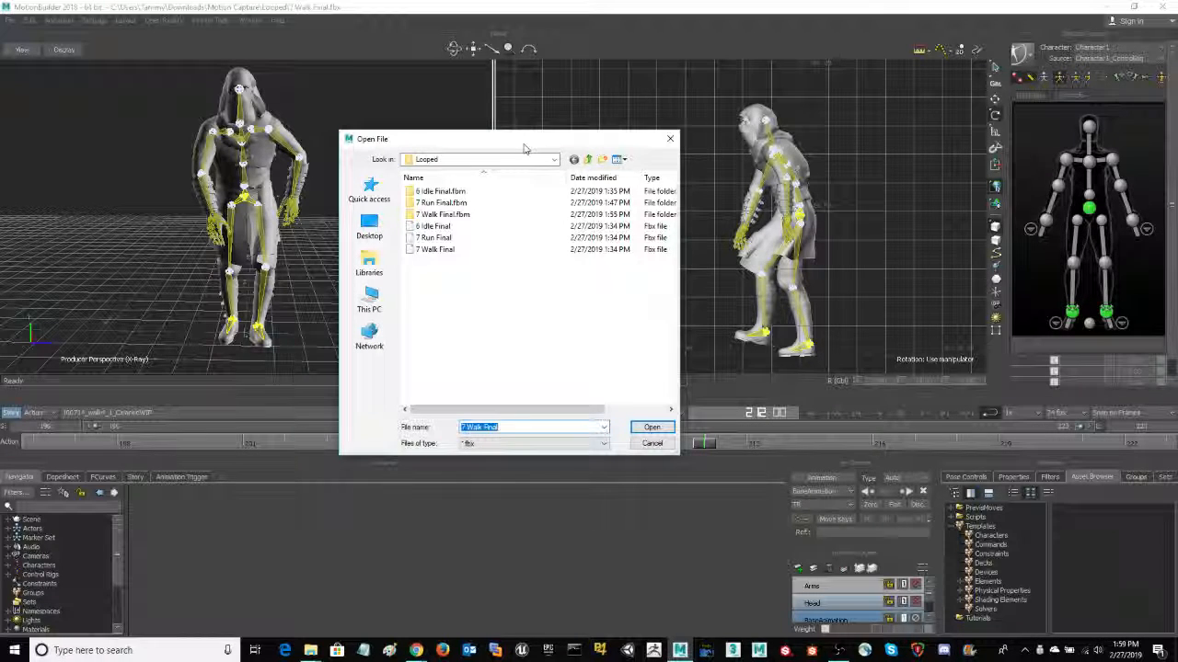
{"action": "left_click_drag", "start_coordinate": [525, 145], "coordinate": [534, 170]}
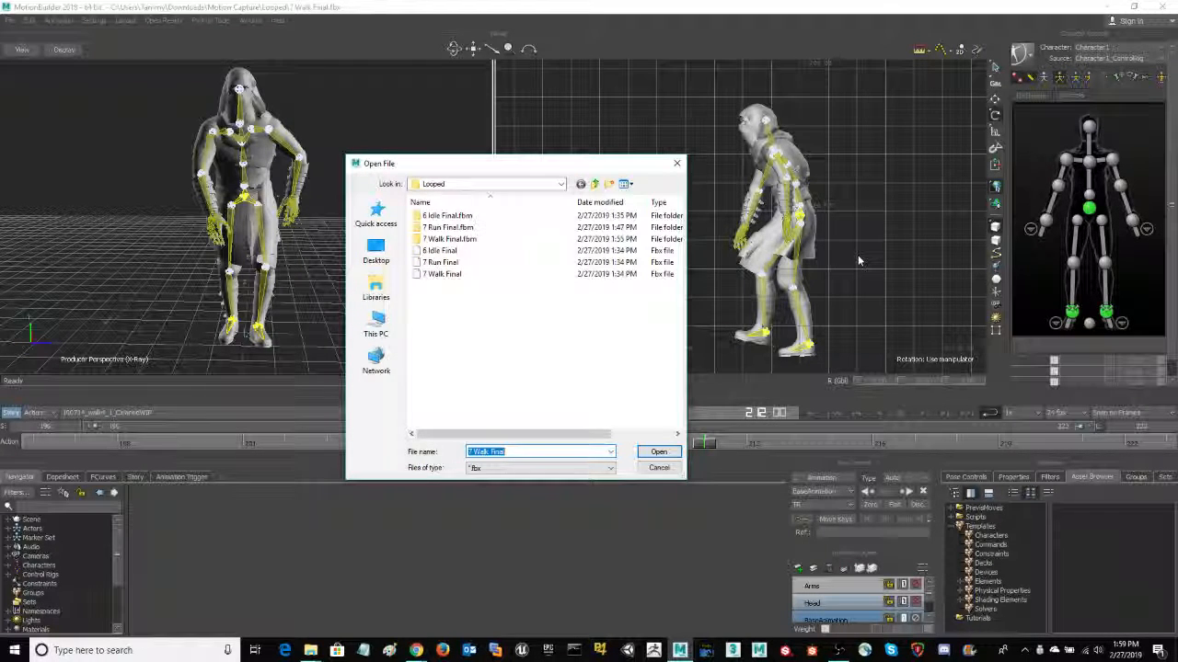
{"action": "left_click_drag", "start_coordinate": [506, 165], "coordinate": [507, 185]}
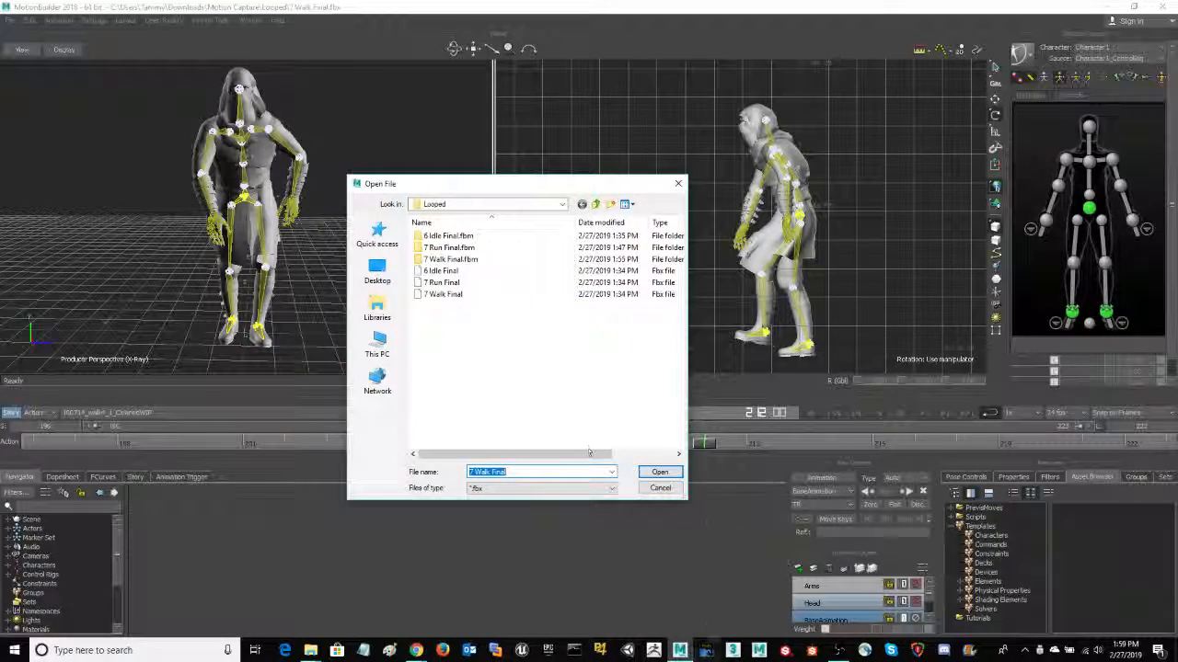
{"action": "left_click", "coordinate": [837, 650]}
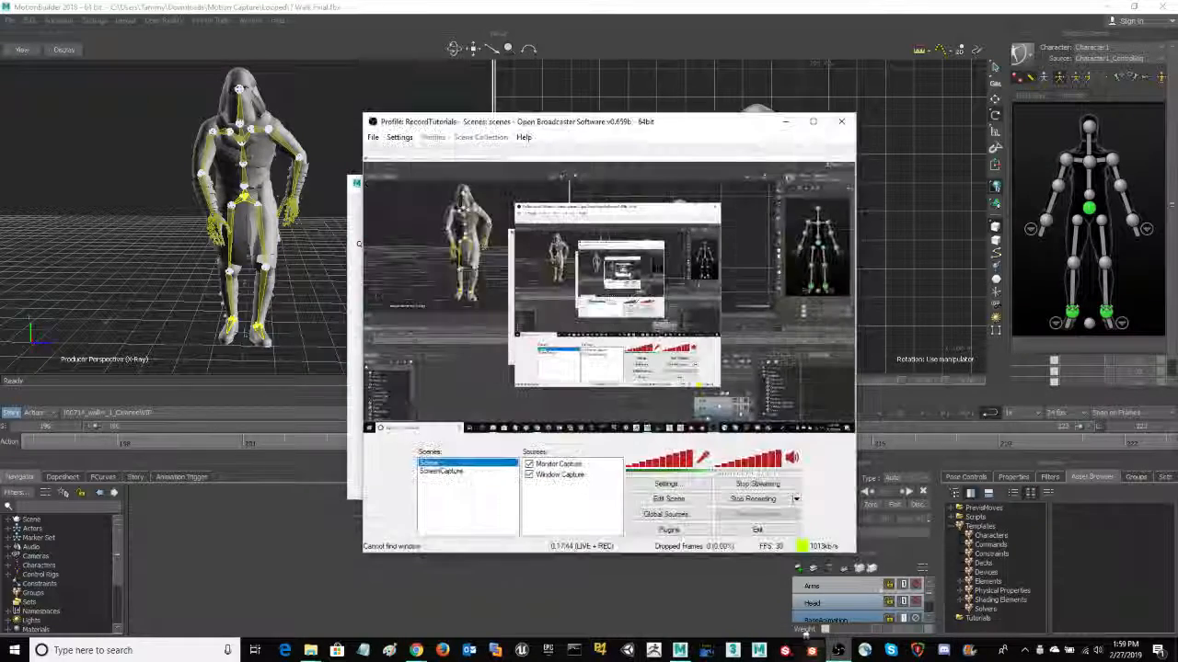